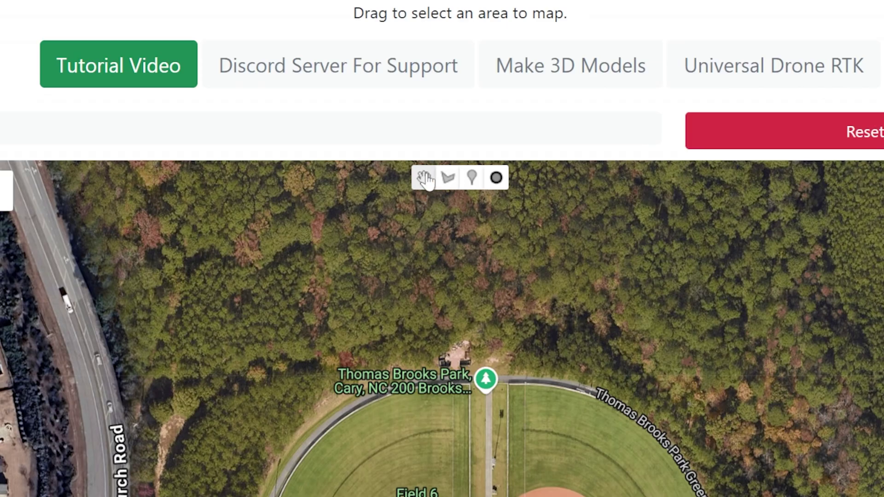
Step: Draw a four-corner polygon around the four ball fields and generate waypoints for it
{"action": "left_click", "coordinate": [434, 135]}
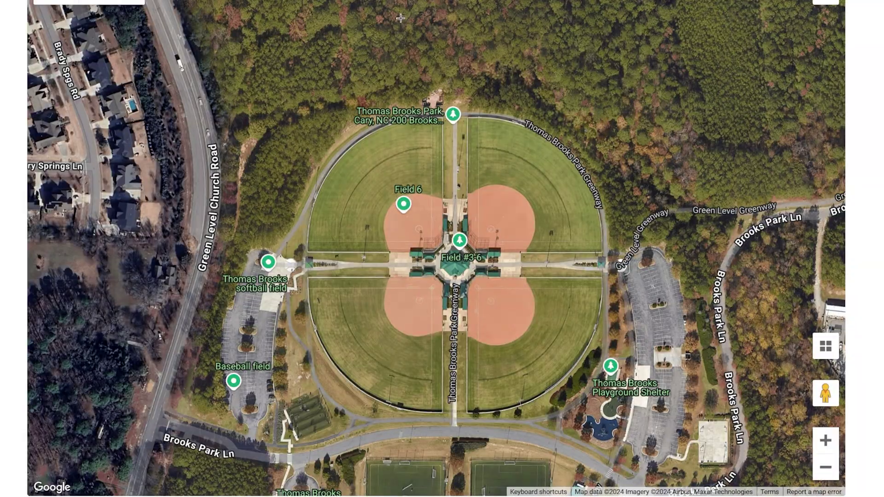
{"action": "left_click", "coordinate": [300, 117]}
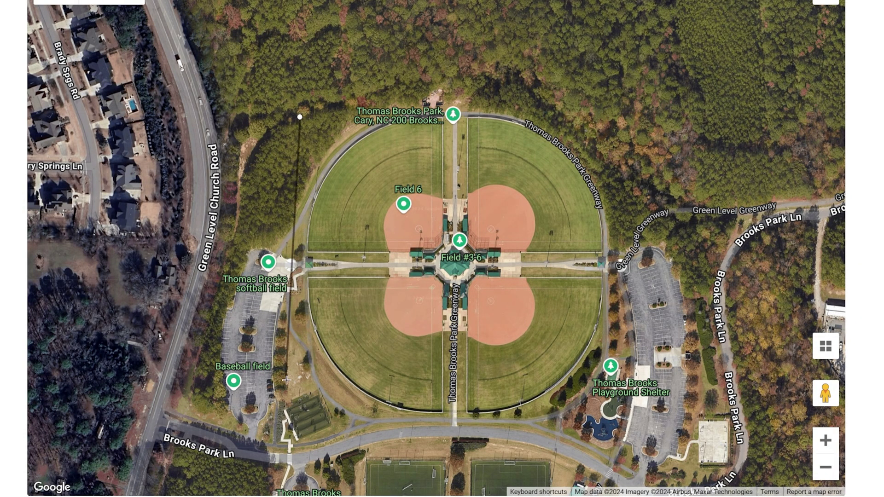
{"action": "left_click", "coordinate": [295, 415]}
{"action": "left_click", "coordinate": [623, 414]}
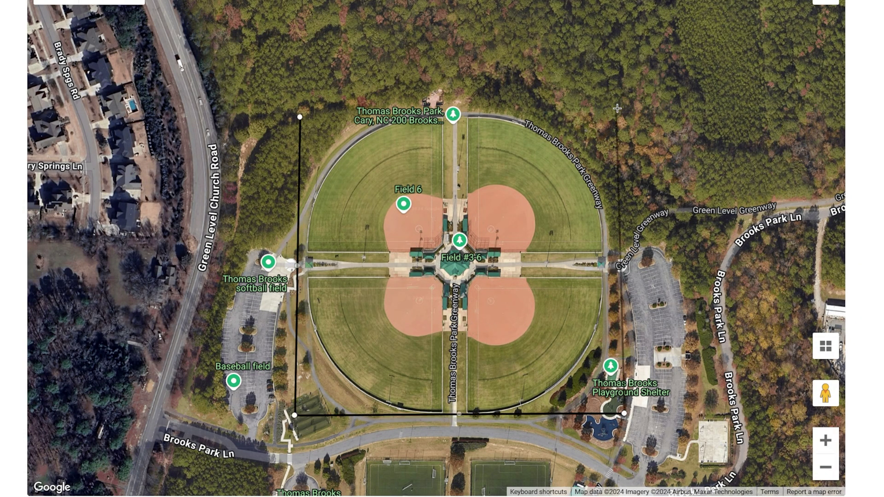
{"action": "left_click", "coordinate": [618, 108]}
{"action": "left_click", "coordinate": [299, 117]}
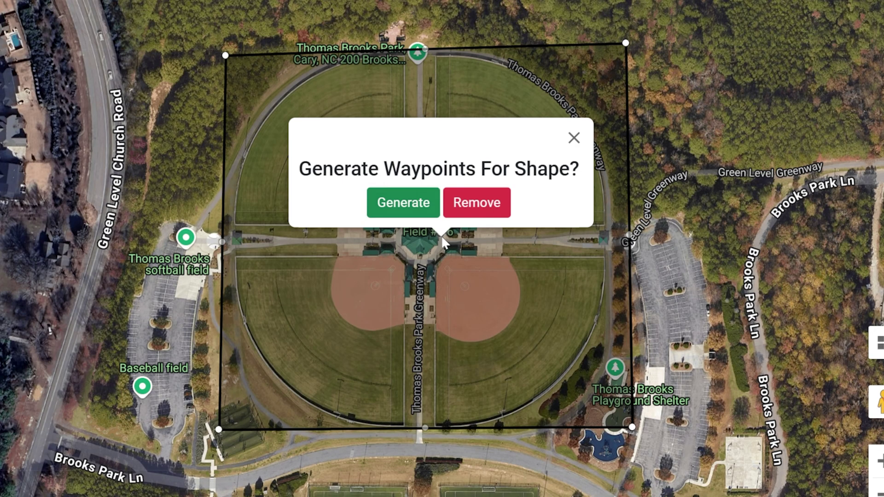
{"action": "left_click", "coordinate": [442, 282]}
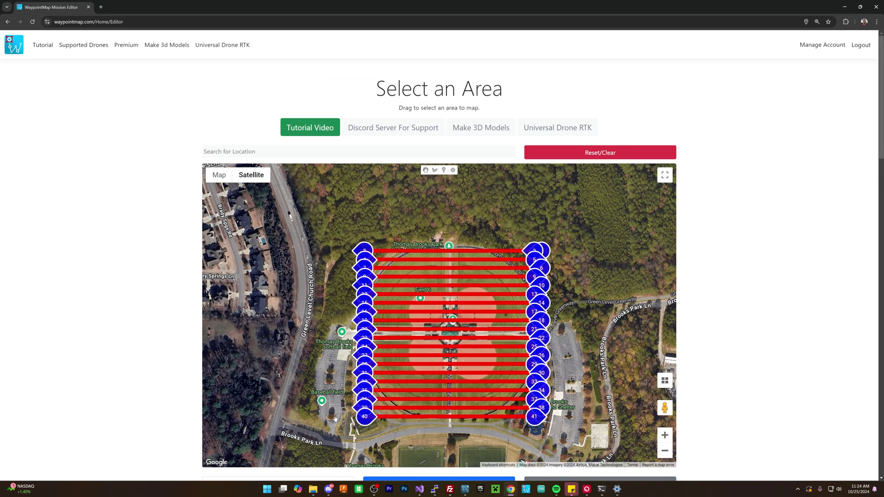
Step: Clear the map and generate waypoints along a circle centred on the pavilion that encloses all four ball fields
{"action": "left_click", "coordinate": [609, 155]}
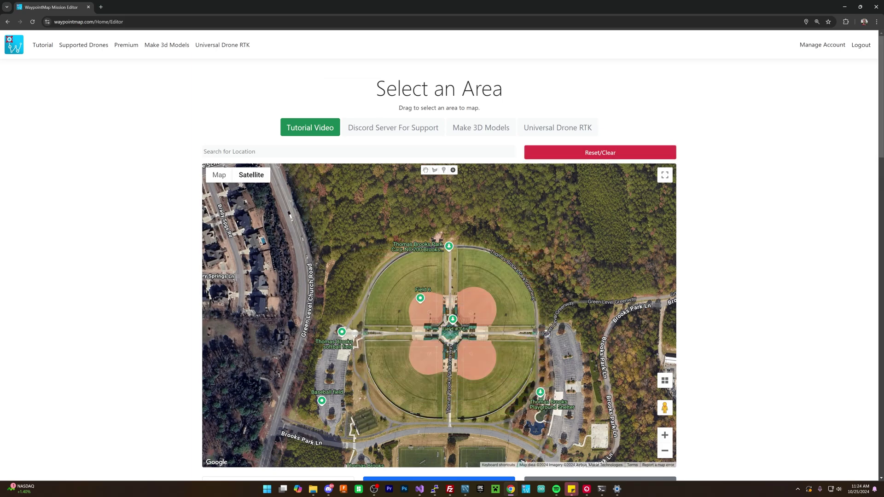
{"action": "left_click_drag", "start_coordinate": [449, 331], "coordinate": [359, 332]}
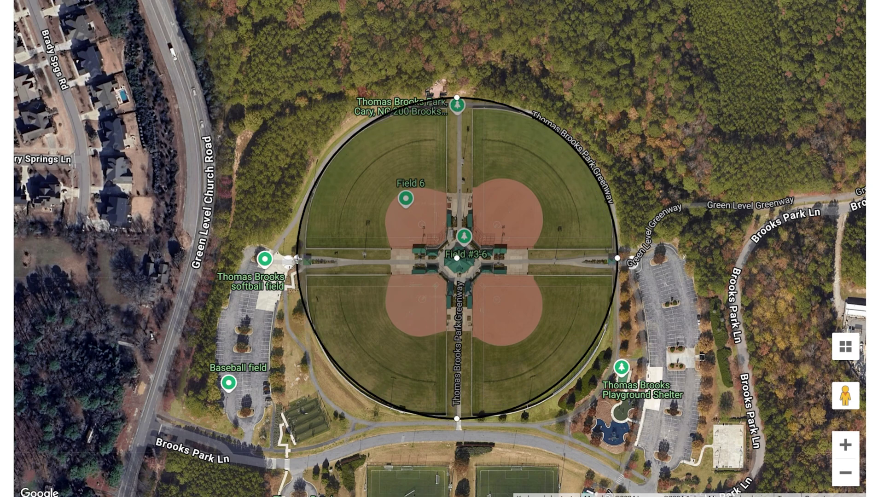
{"action": "left_click", "coordinate": [475, 253]}
{"action": "left_click", "coordinate": [443, 226]}
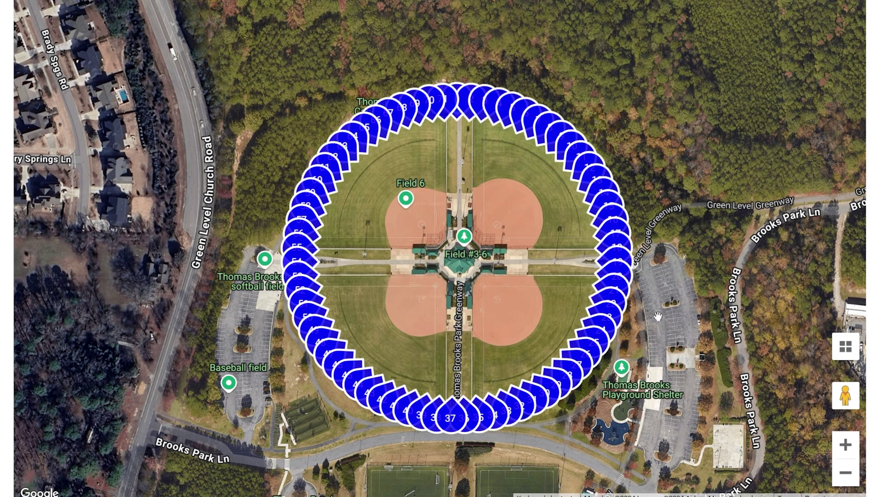
Step: Examine the numbered waypoints around the circle and open the settings of waypoint 19
{"action": "scroll", "coordinate": [558, 296], "scroll_direction": "up", "scroll_amount": 3}
{"action": "left_click_drag", "start_coordinate": [624, 281], "coordinate": [715, 278]}
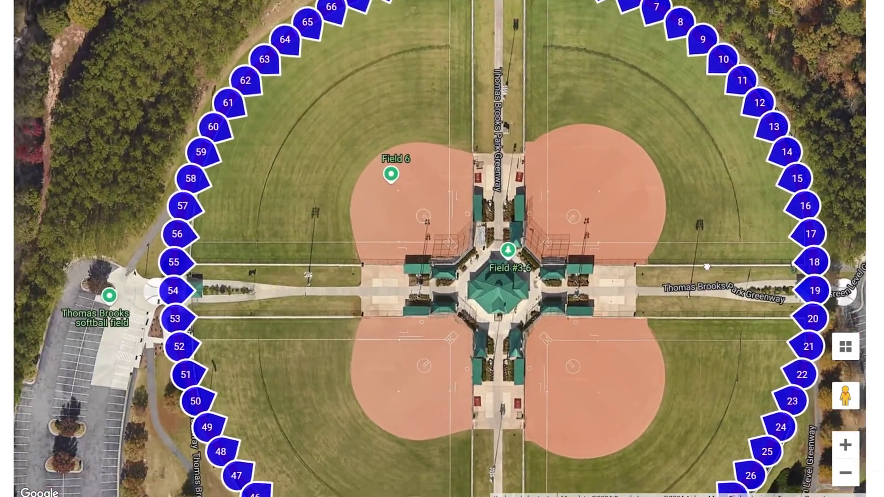
{"action": "left_click_drag", "start_coordinate": [503, 281], "coordinate": [546, 143]}
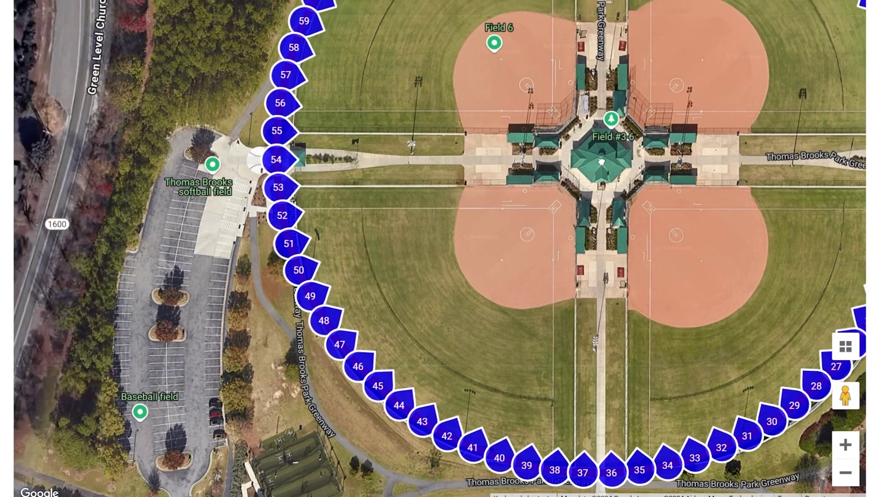
{"action": "left_click_drag", "start_coordinate": [600, 162], "coordinate": [444, 272]}
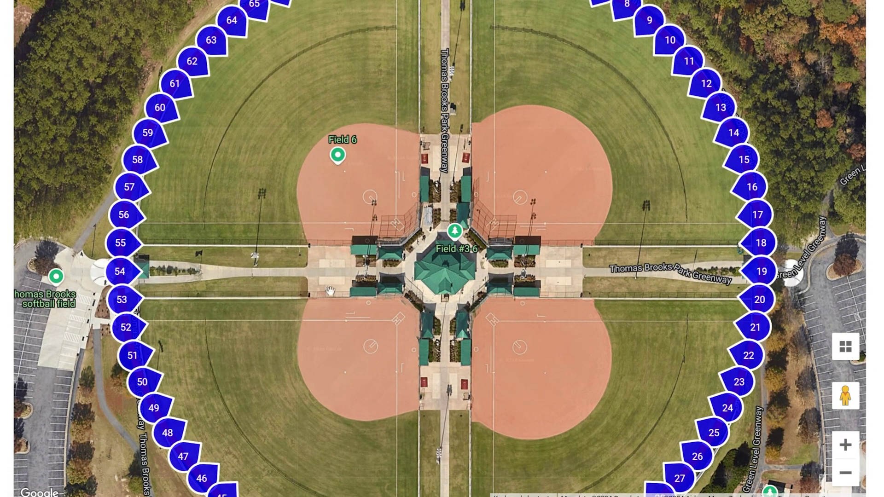
{"action": "left_click_drag", "start_coordinate": [428, 303], "coordinate": [517, 283]}
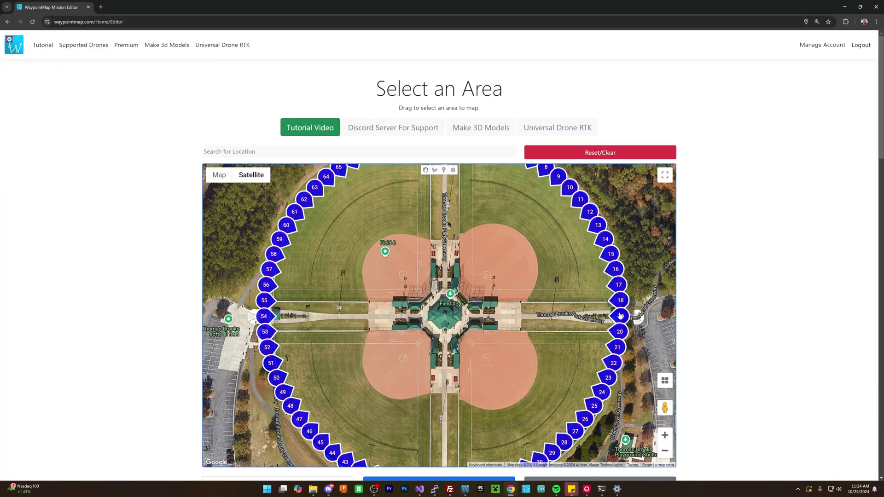
{"action": "left_click_drag", "start_coordinate": [465, 348], "coordinate": [318, 329]}
{"action": "left_click", "coordinate": [476, 339]}
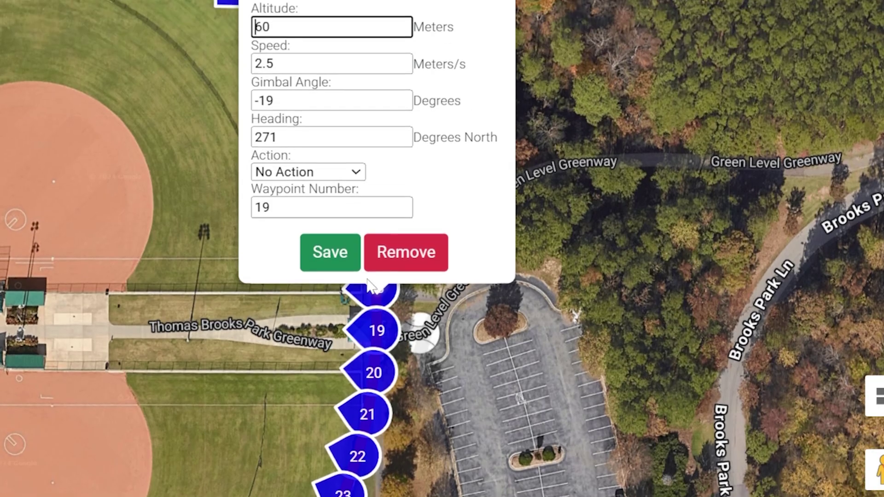
Step: Try moving waypoint 20 outward over the parking lot, and return it to its place on the circle
{"action": "mouse_move", "coordinate": [372, 368]}
{"action": "left_mouse_down"}
{"action": "mouse_move", "coordinate": [543, 372]}
{"action": "mouse_move", "coordinate": [621, 386]}
{"action": "mouse_move", "coordinate": [362, 379]}
{"action": "left_mouse_up"}
{"action": "left_click", "coordinate": [671, 458]}
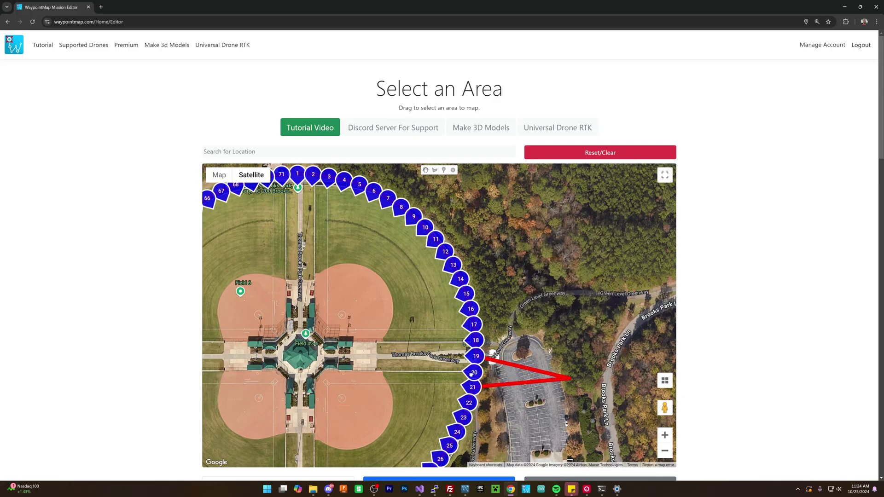
{"action": "left_click_drag", "start_coordinate": [471, 374], "coordinate": [471, 374]}
{"action": "left_click", "coordinate": [406, 435]}
{"action": "left_click_drag", "start_coordinate": [406, 434], "coordinate": [570, 419]}
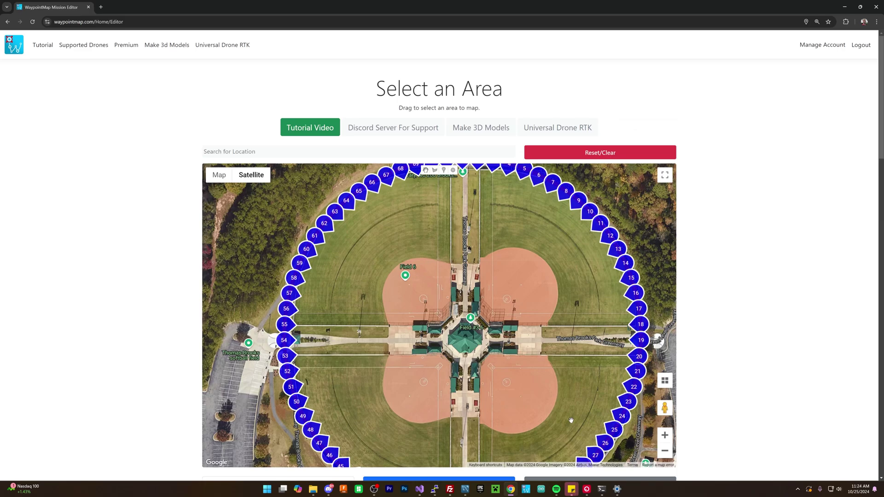
Step: Draw a smaller concentric circle inside the waypoint ring and generate waypoints for it
{"action": "mouse_move", "coordinate": [521, 398]}
{"action": "left_mouse_down"}
{"action": "mouse_move", "coordinate": [539, 402]}
{"action": "mouse_move", "coordinate": [526, 397]}
{"action": "left_mouse_up"}
{"action": "left_click_drag", "start_coordinate": [504, 245], "coordinate": [487, 253]}
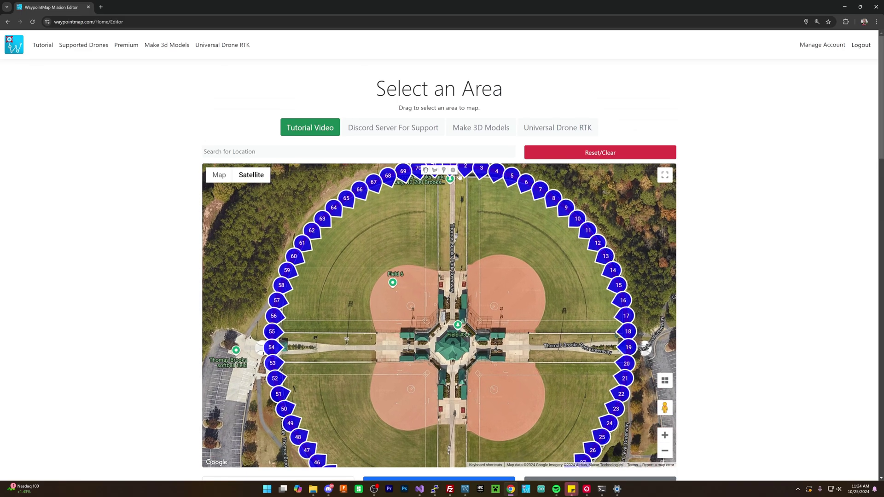
{"action": "left_click_drag", "start_coordinate": [451, 344], "coordinate": [451, 210]}
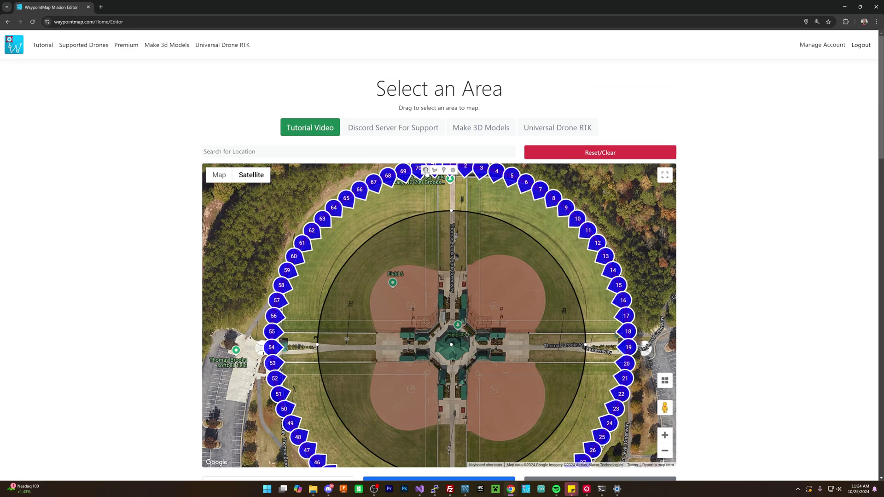
{"action": "left_click", "coordinate": [414, 342]}
{"action": "left_click", "coordinate": [404, 327]}
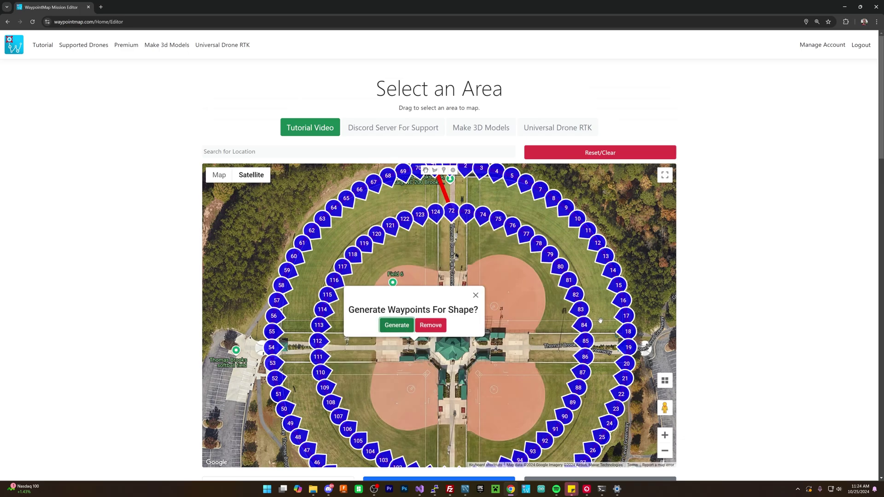
Step: Check the settings of waypoint 72 on the inner ring and review the mission download section
{"action": "mouse_move", "coordinate": [503, 426]}
{"action": "left_mouse_down"}
{"action": "mouse_move", "coordinate": [509, 351]}
{"action": "mouse_move", "coordinate": [528, 357]}
{"action": "mouse_move", "coordinate": [498, 416]}
{"action": "left_mouse_up"}
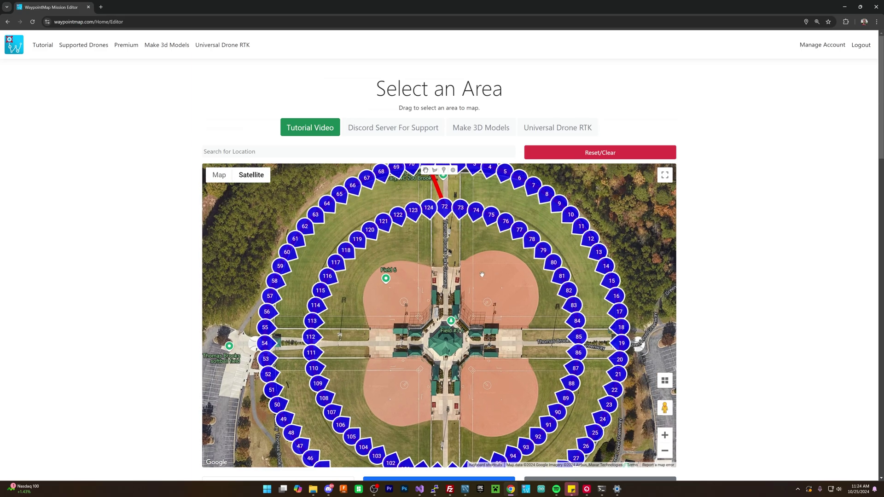
{"action": "left_click", "coordinate": [444, 208]}
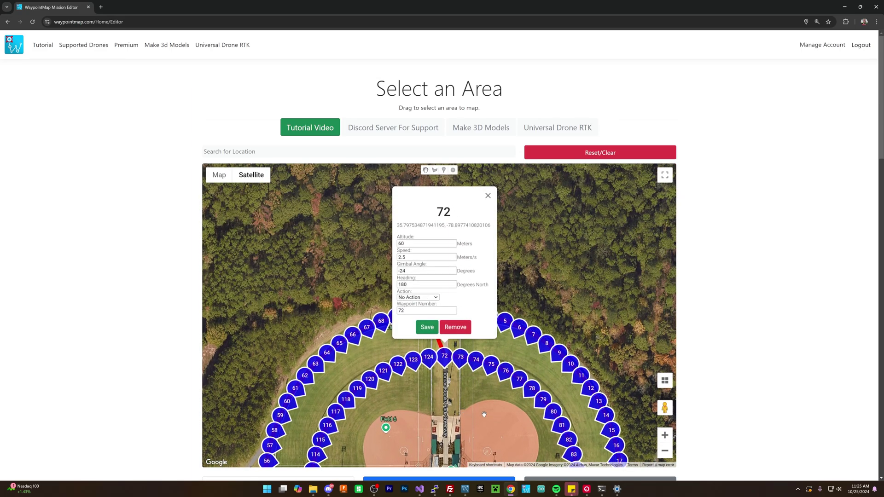
{"action": "left_click_drag", "start_coordinate": [484, 414], "coordinate": [462, 306]}
{"action": "scroll", "coordinate": [520, 332], "scroll_direction": "down", "scroll_amount": 1}
{"action": "scroll", "coordinate": [707, 340], "scroll_direction": "down", "scroll_amount": 20}
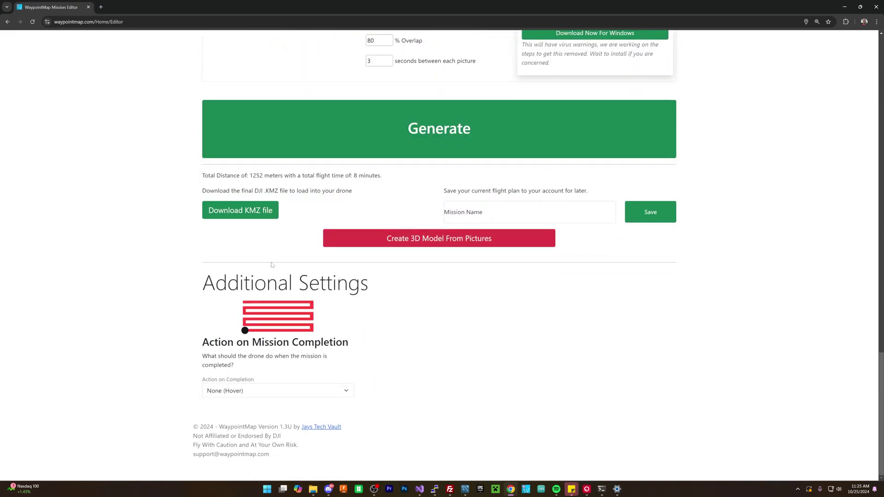
{"action": "scroll", "coordinate": [271, 265], "scroll_direction": "up", "scroll_amount": 20}
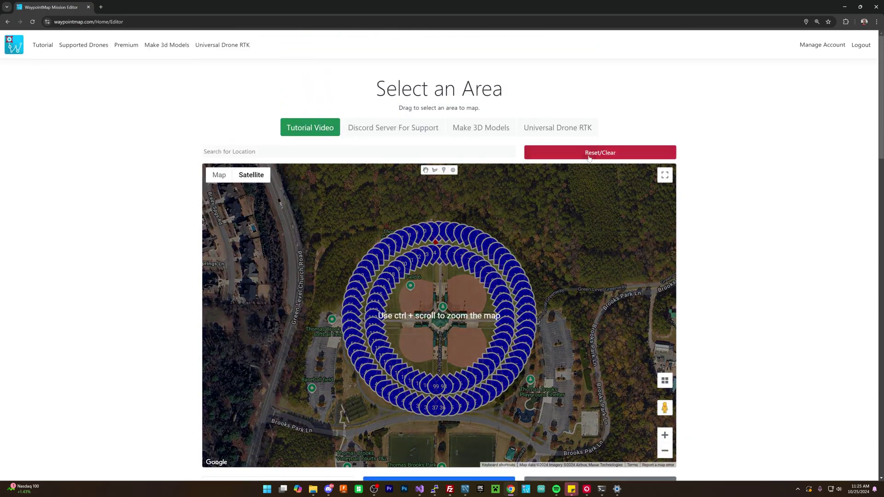
Step: Clear the map and draw a new circle centred on the pavilion, reaching the outer edge of the four fields
{"action": "left_click", "coordinate": [589, 157]}
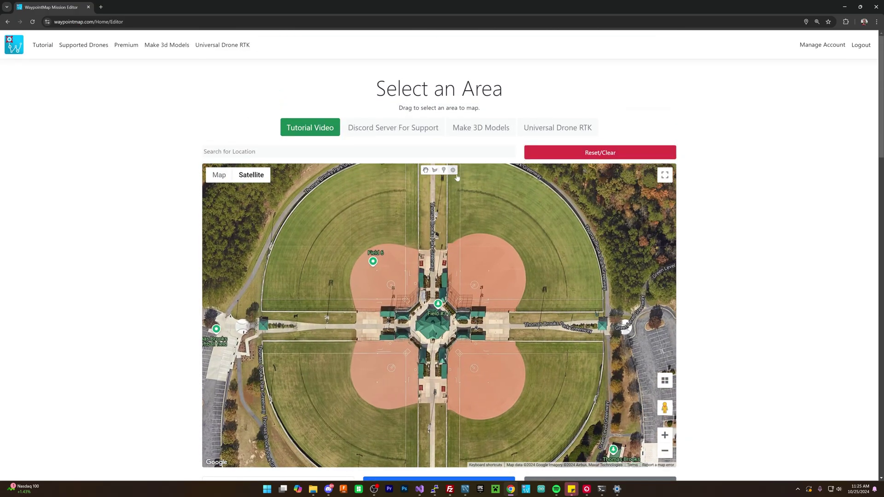
{"action": "left_click_drag", "start_coordinate": [431, 323], "coordinate": [260, 323]}
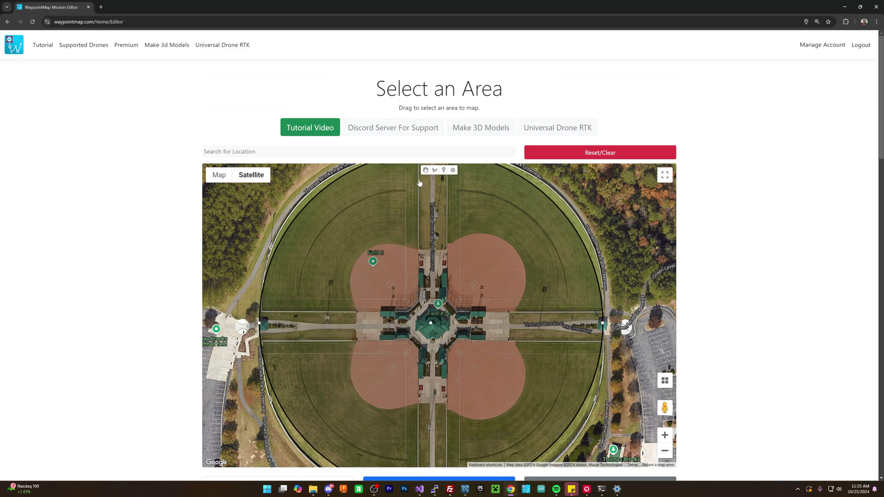
{"action": "left_click", "coordinate": [507, 355]}
Step: Set the action for generated points to Take Picture and generate the waypoints for the circle
{"action": "scroll", "coordinate": [506, 355], "scroll_direction": "down", "scroll_amount": 15}
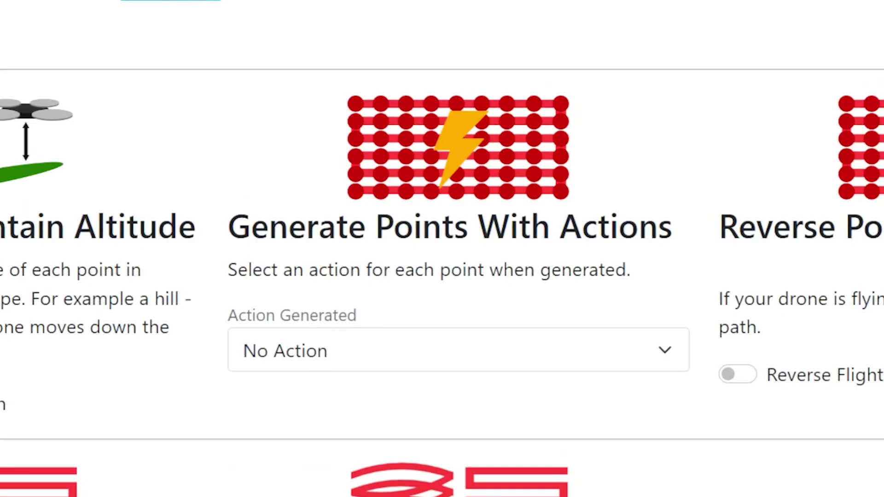
{"action": "left_click", "coordinate": [410, 364]}
{"action": "left_click", "coordinate": [369, 432]}
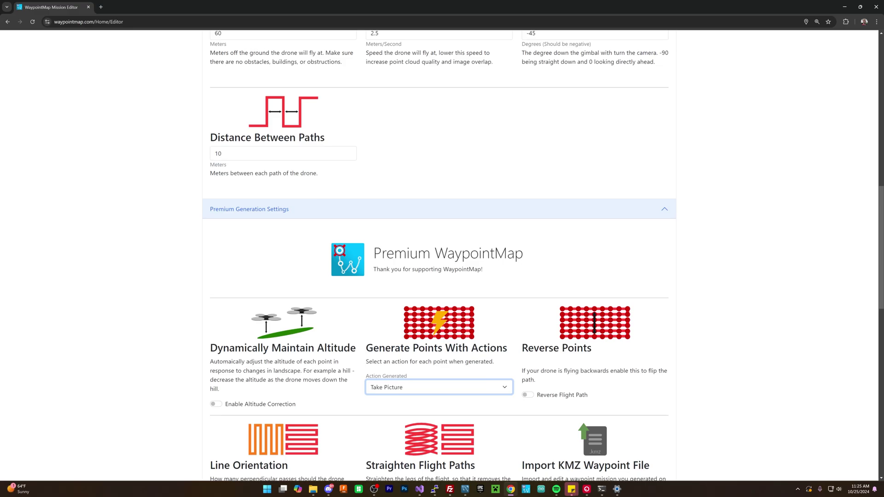
{"action": "scroll", "coordinate": [488, 338], "scroll_direction": "up", "scroll_amount": 15}
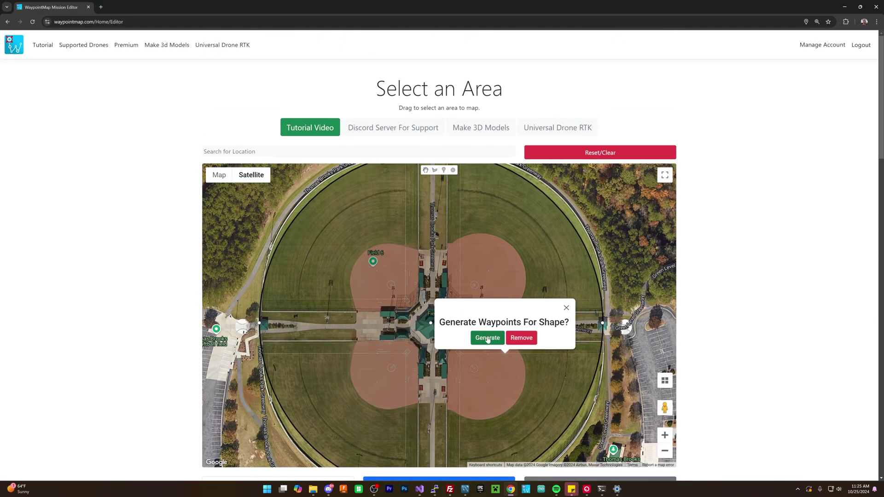
{"action": "left_click", "coordinate": [488, 339]}
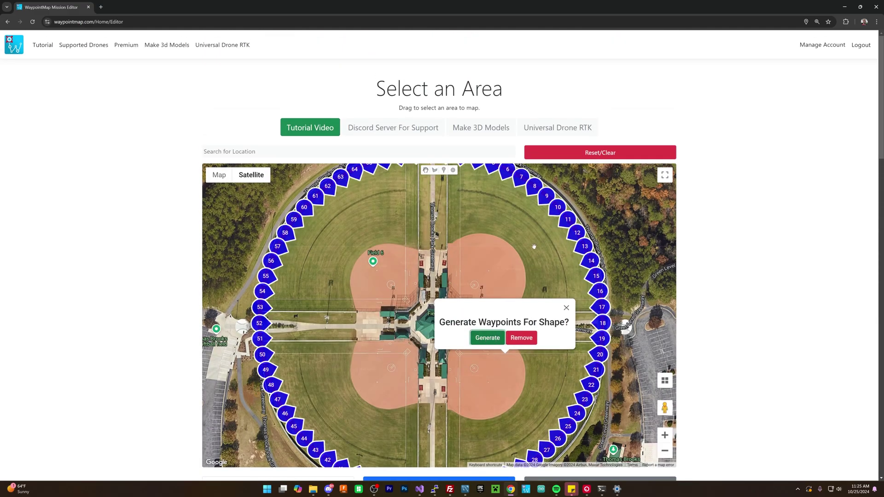
Step: Generate a second, smaller ring of waypoints inside the first and check the settings of waypoint 71
{"action": "left_click", "coordinate": [452, 172]}
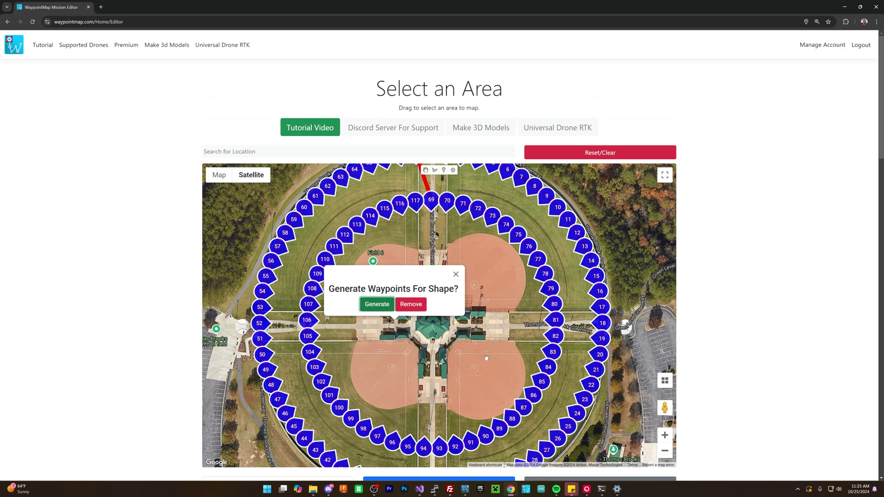
{"action": "left_click", "coordinate": [478, 368]}
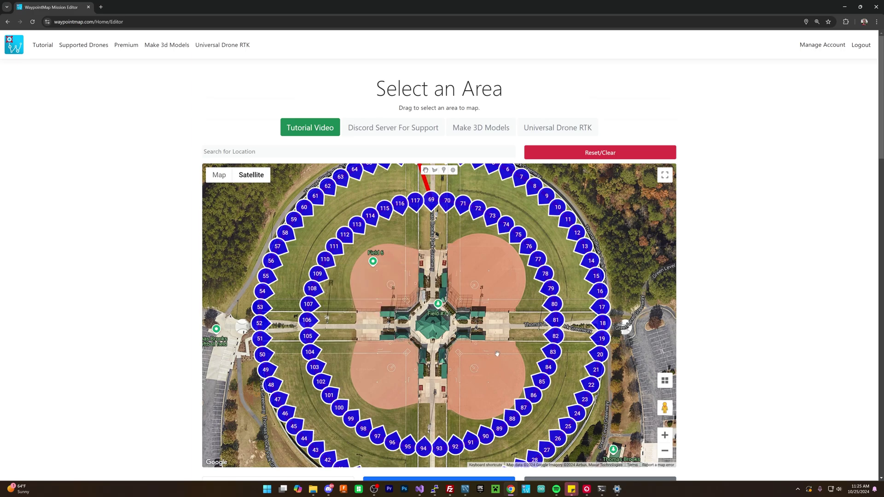
{"action": "scroll", "coordinate": [589, 317], "scroll_direction": "up", "scroll_amount": 3}
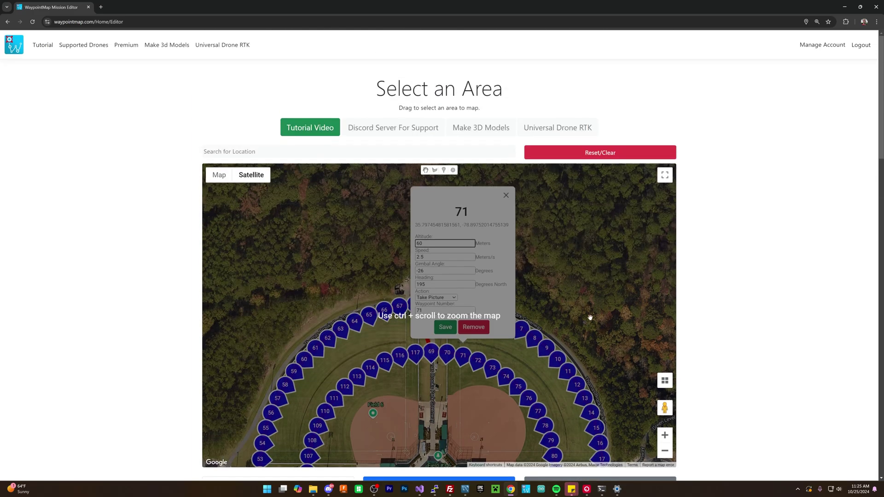
{"action": "left_click", "coordinate": [586, 349]}
{"action": "left_click_drag", "start_coordinate": [622, 390], "coordinate": [612, 256]}
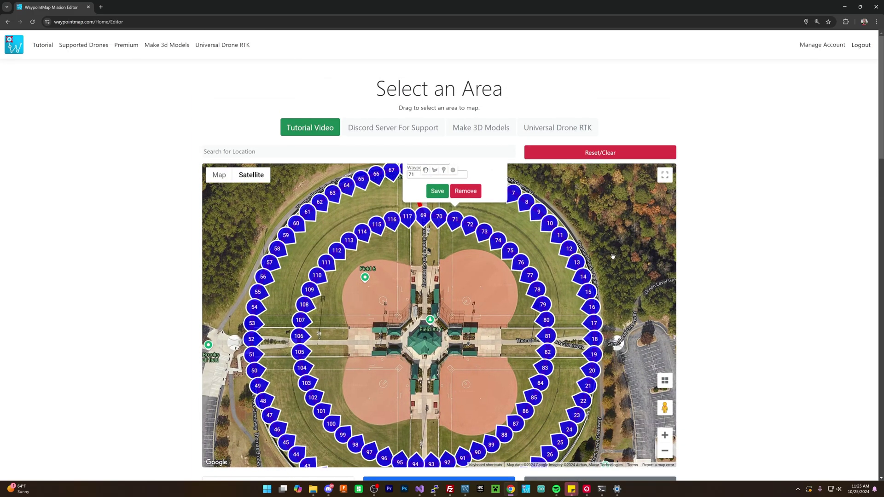
{"action": "left_click", "coordinate": [612, 256]}
Step: Download the finished two-ring mission as a KMZ file
{"action": "scroll", "coordinate": [742, 303], "scroll_direction": "down", "scroll_amount": 12}
{"action": "scroll", "coordinate": [740, 302], "scroll_direction": "down", "scroll_amount": 10}
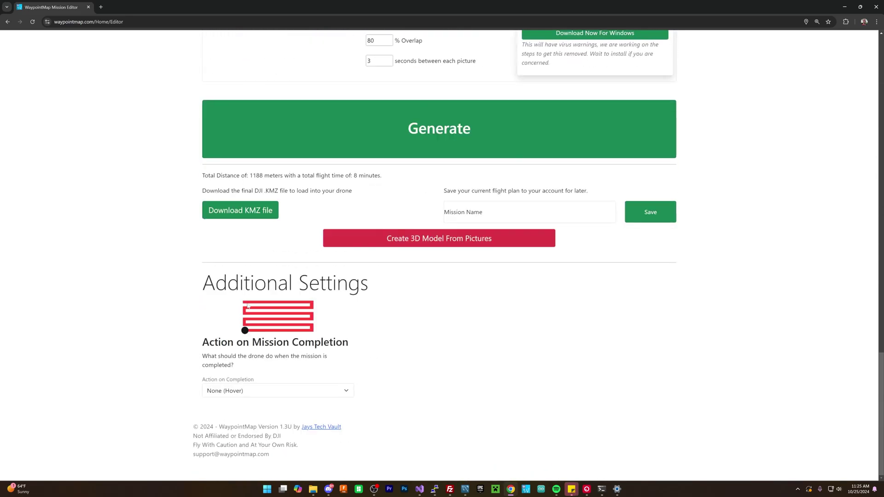
{"action": "left_click", "coordinate": [256, 215]}
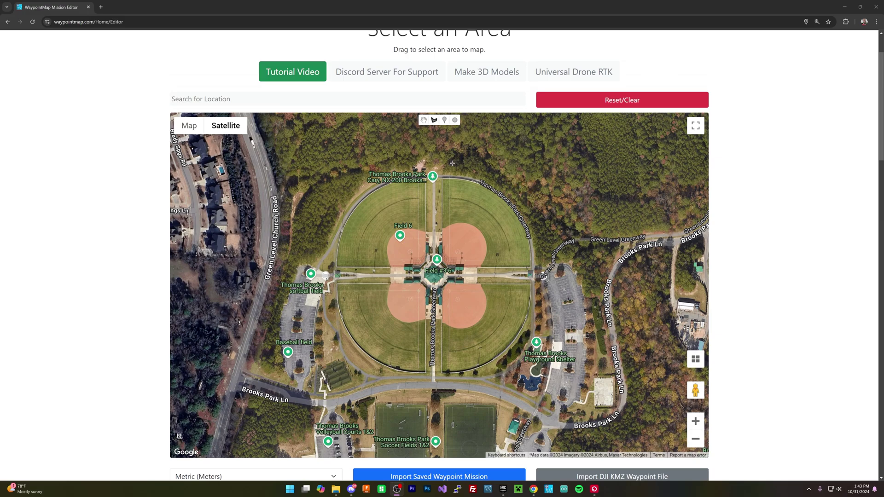
Step: Draw a closed polygon around the outer fence line of the four ball fields
{"action": "scroll", "coordinate": [450, 163], "scroll_direction": "up", "scroll_amount": 2}
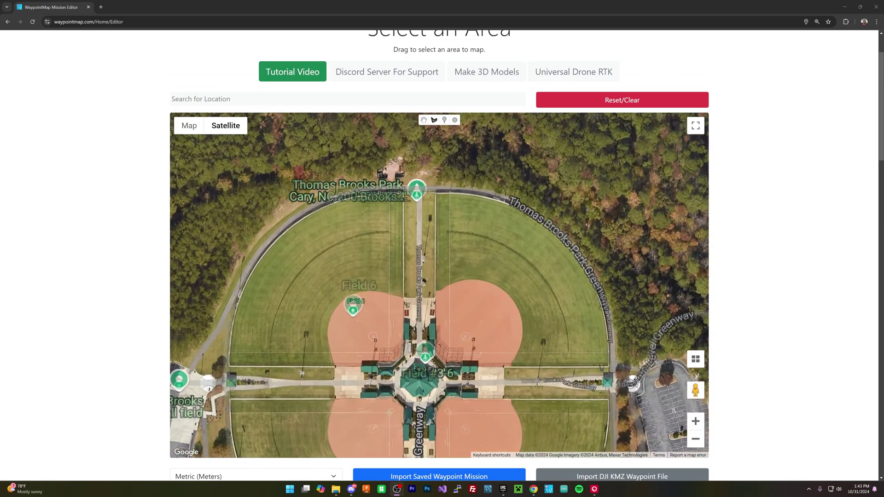
{"action": "left_click", "coordinate": [382, 202]}
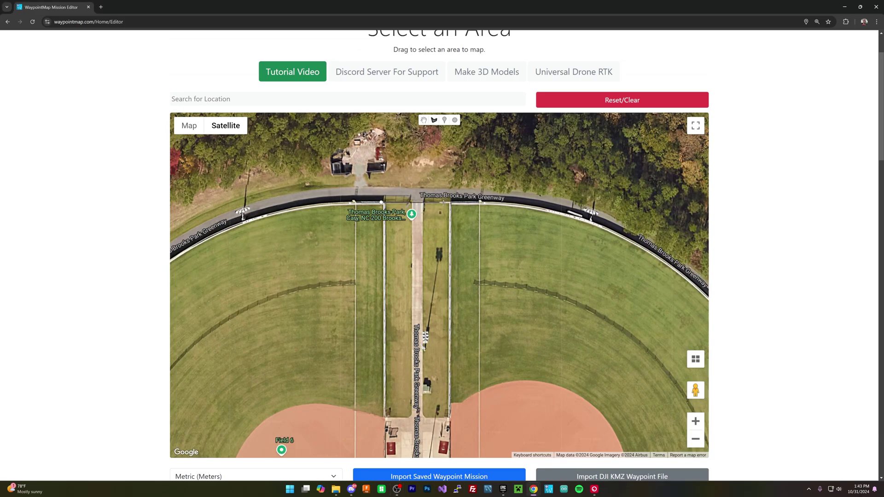
{"action": "left_click", "coordinate": [452, 203]}
{"action": "scroll", "coordinate": [524, 208], "scroll_direction": "down", "scroll_amount": 1}
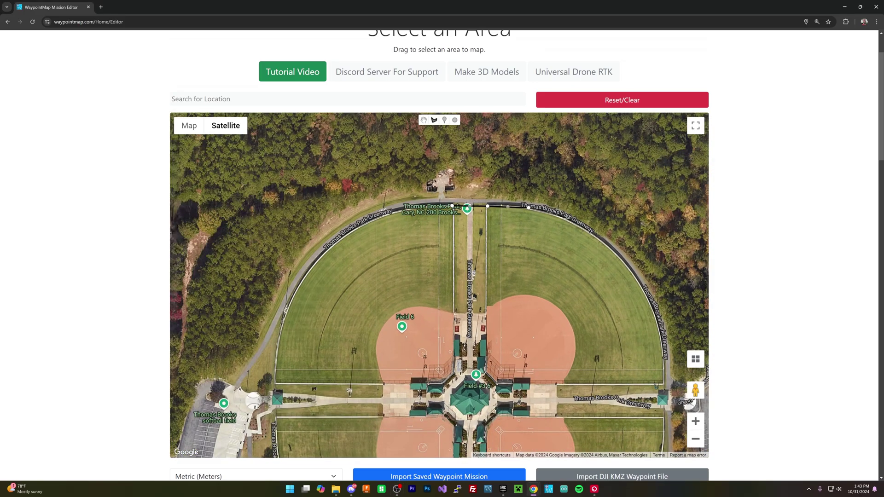
{"action": "left_click", "coordinate": [576, 223]}
{"action": "left_click", "coordinate": [608, 246]}
{"action": "left_click", "coordinate": [641, 285]}
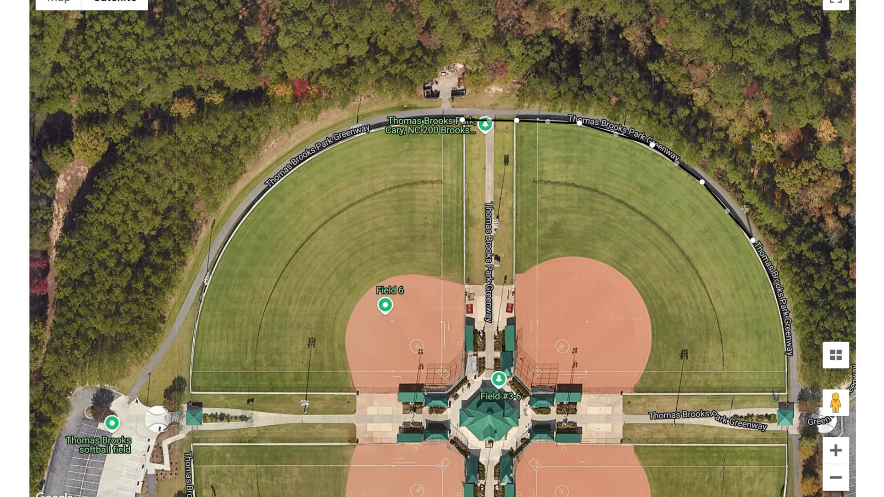
{"action": "scroll", "coordinate": [745, 209], "scroll_direction": "down", "scroll_amount": 1}
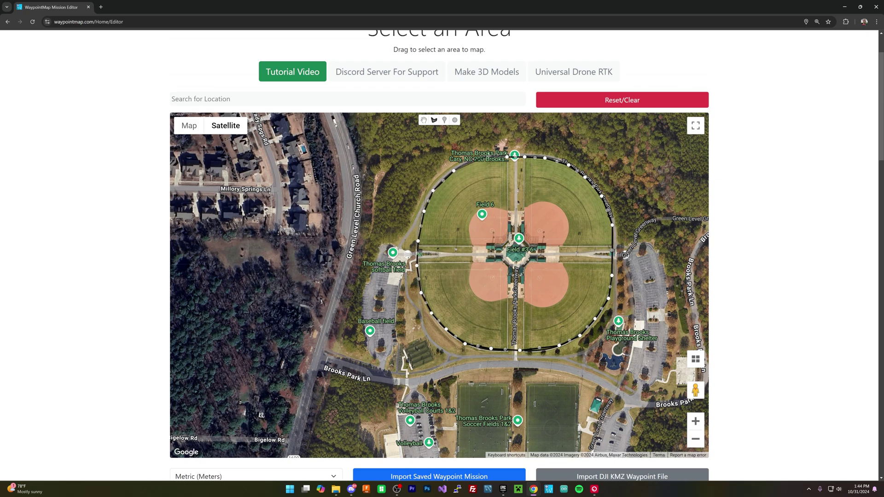
{"action": "left_click", "coordinate": [509, 159]}
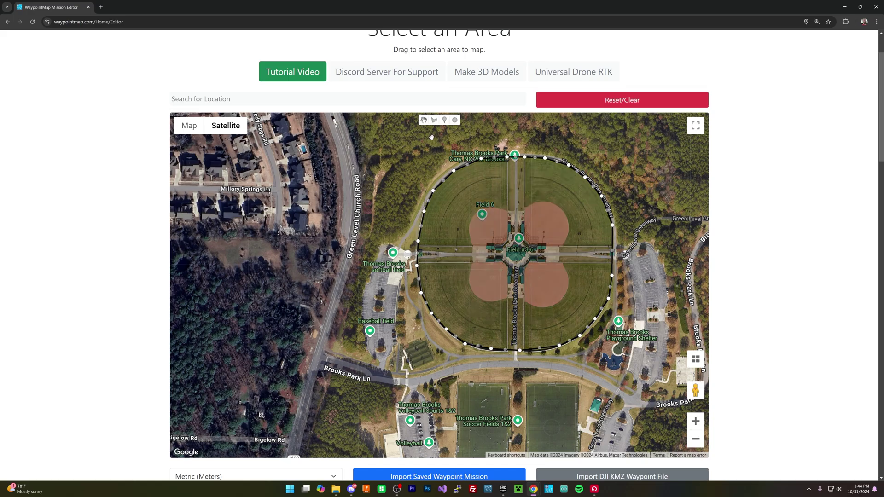
Step: Enable Generate Every Point and set the action for generated points to Take Picture
{"action": "scroll", "coordinate": [414, 206], "scroll_direction": "down", "scroll_amount": 15}
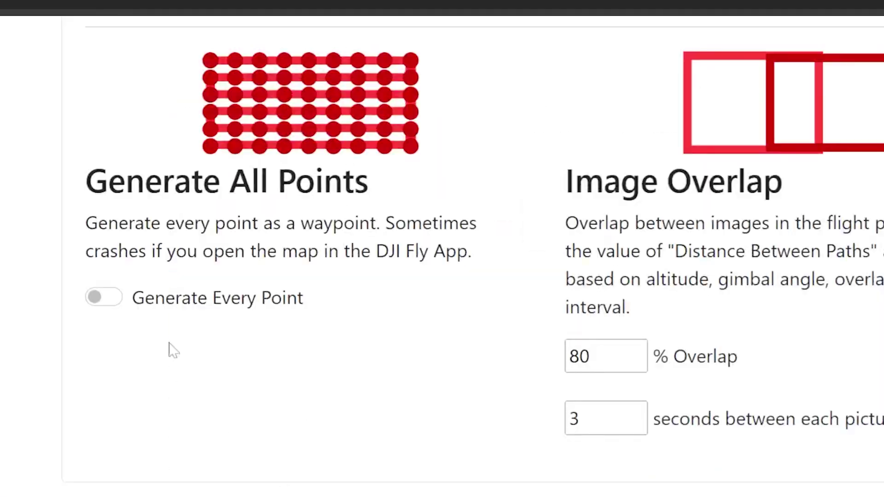
{"action": "left_click", "coordinate": [184, 429]}
{"action": "scroll", "coordinate": [184, 429], "scroll_direction": "up", "scroll_amount": 8}
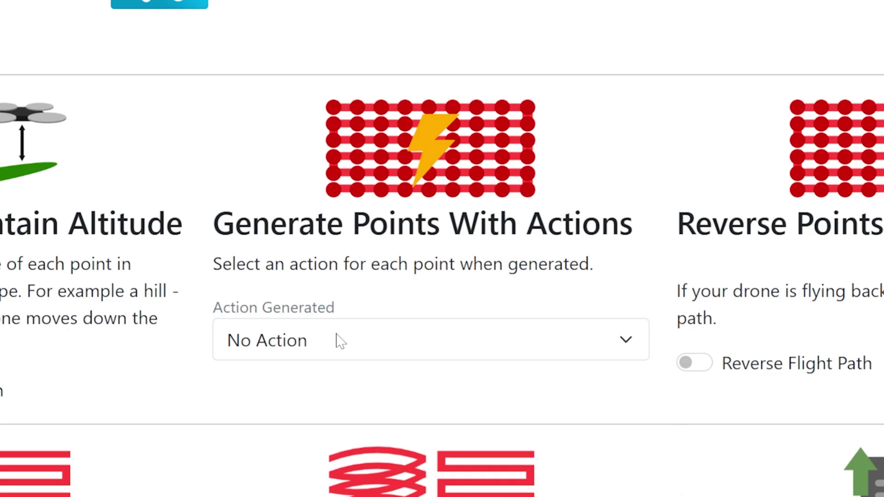
{"action": "left_click", "coordinate": [404, 234]}
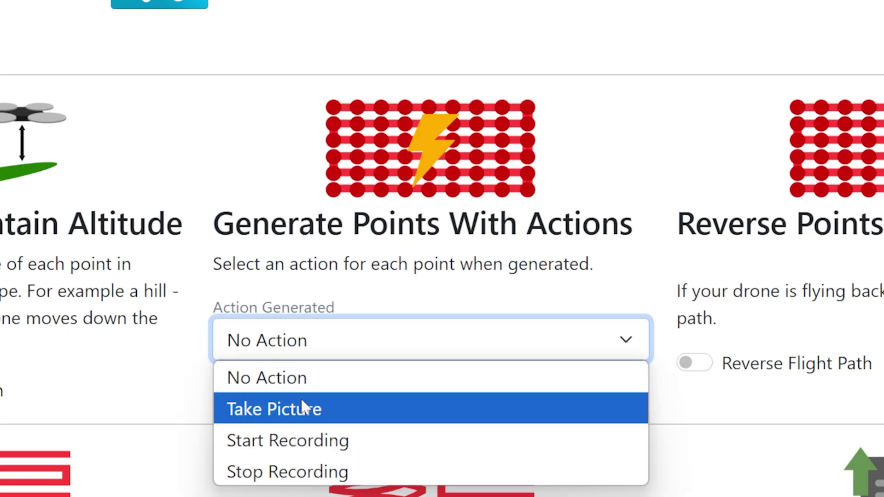
{"action": "left_click", "coordinate": [389, 261]}
Step: Set the gimbal angle to -90 degrees in the shape generation settings
{"action": "scroll", "coordinate": [723, 472], "scroll_direction": "up", "scroll_amount": 7}
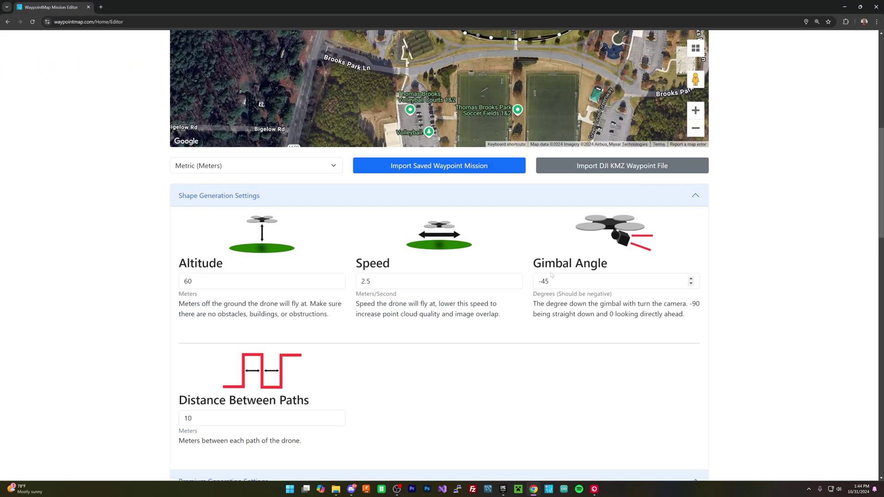
{"action": "double_click", "coordinate": [545, 281]}
{"action": "type", "text": "90"}
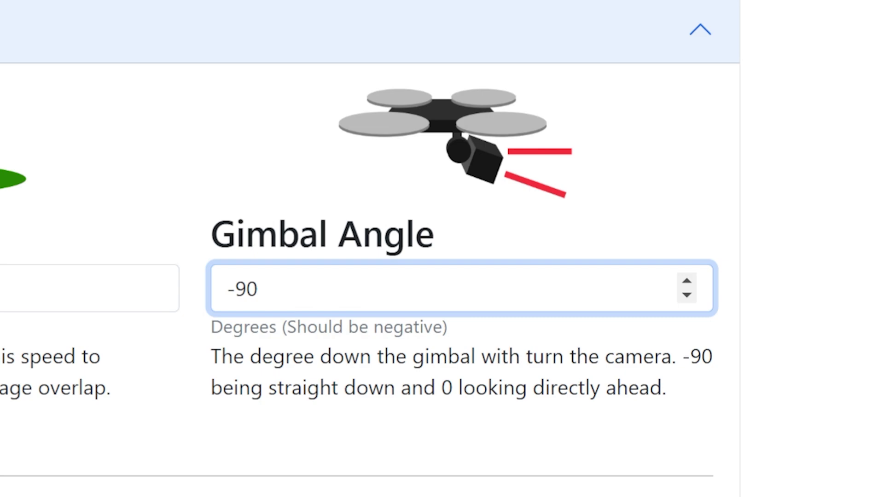
{"action": "key", "text": "Tab"}
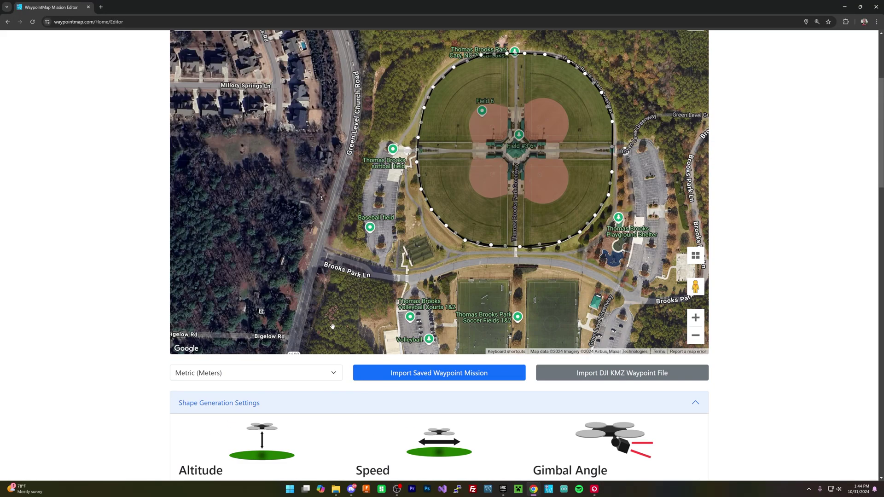
Step: Generate the waypoints for the polygon around the ball fields and look over the resulting grid
{"action": "scroll", "coordinate": [332, 327], "scroll_direction": "down", "scroll_amount": 4}
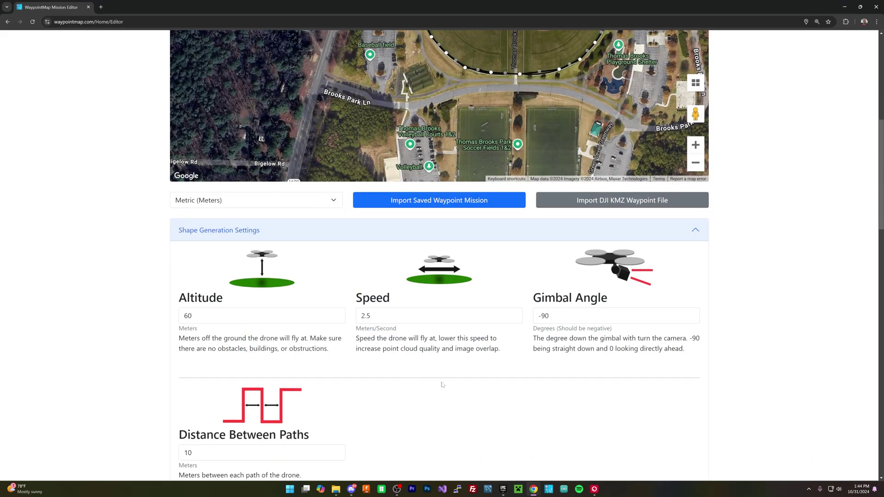
{"action": "scroll", "coordinate": [442, 386], "scroll_direction": "up", "scroll_amount": 8}
{"action": "left_click", "coordinate": [490, 315]}
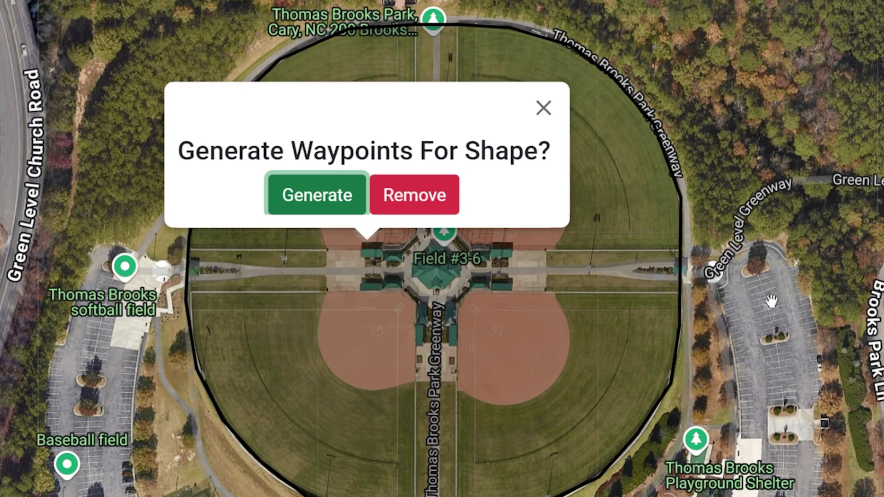
{"action": "key", "text": "Return"}
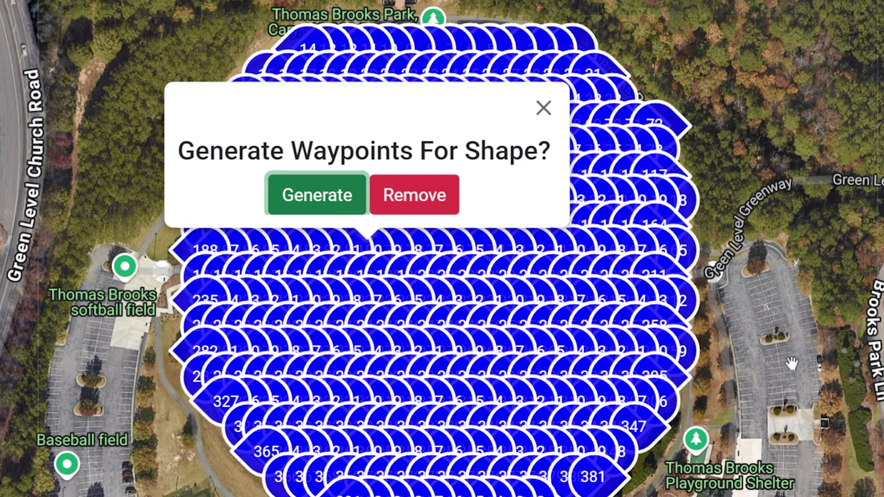
{"action": "scroll", "coordinate": [495, 418], "scroll_direction": "up", "scroll_amount": 1}
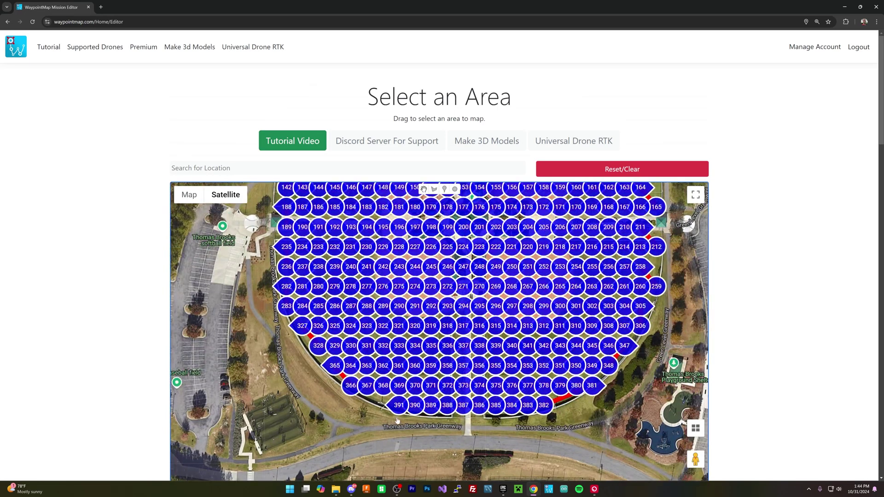
{"action": "scroll", "coordinate": [398, 417], "scroll_direction": "down", "scroll_amount": 1}
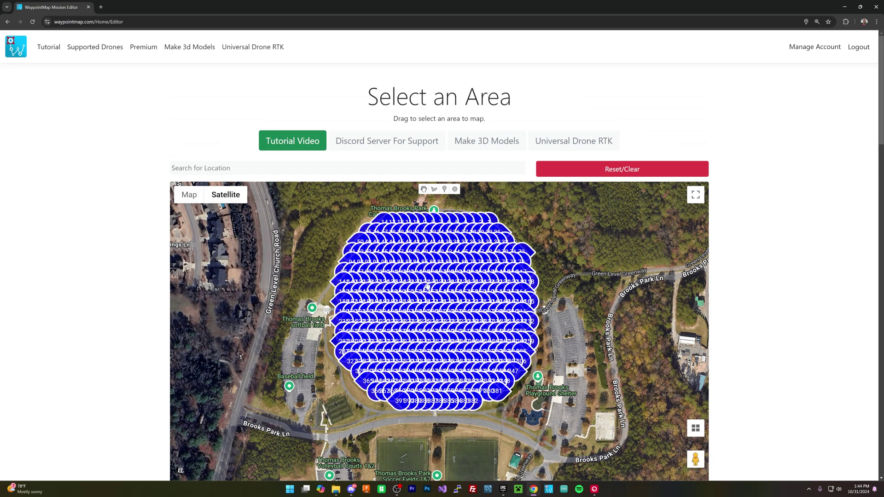
Step: Review the generation settings and download the polygon grid mission as a KMZ file
{"action": "scroll", "coordinate": [814, 355], "scroll_direction": "down", "scroll_amount": 20}
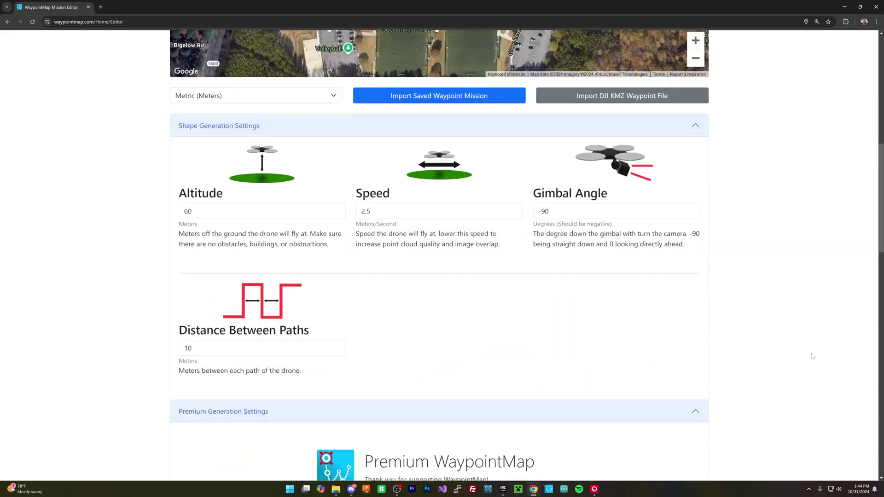
{"action": "left_click", "coordinate": [433, 344]}
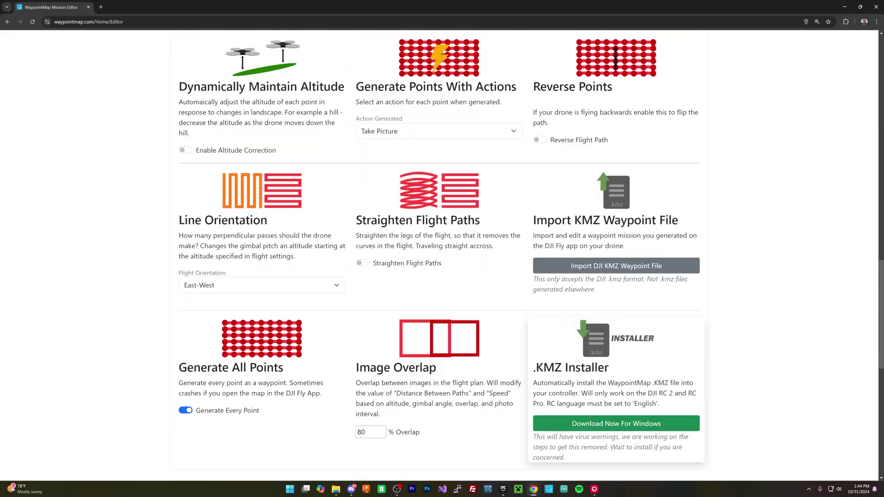
{"action": "scroll", "coordinate": [421, 358], "scroll_direction": "down", "scroll_amount": 5}
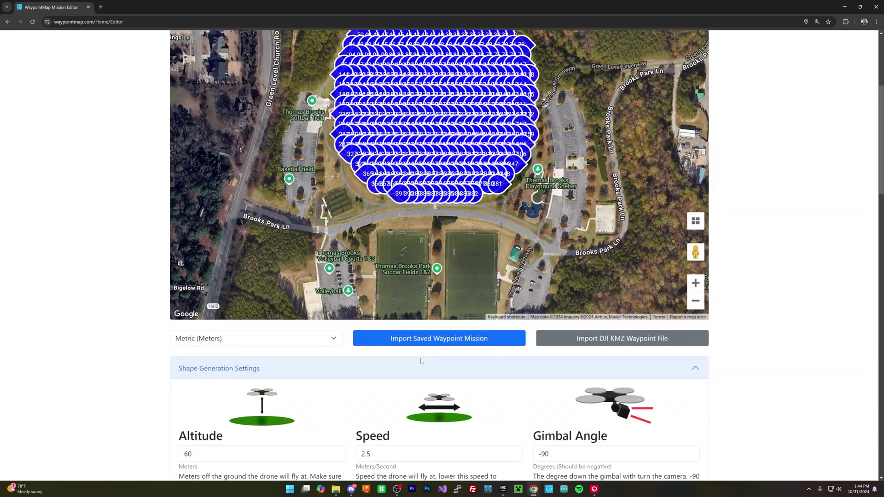
{"action": "scroll", "coordinate": [445, 363], "scroll_direction": "down", "scroll_amount": 15}
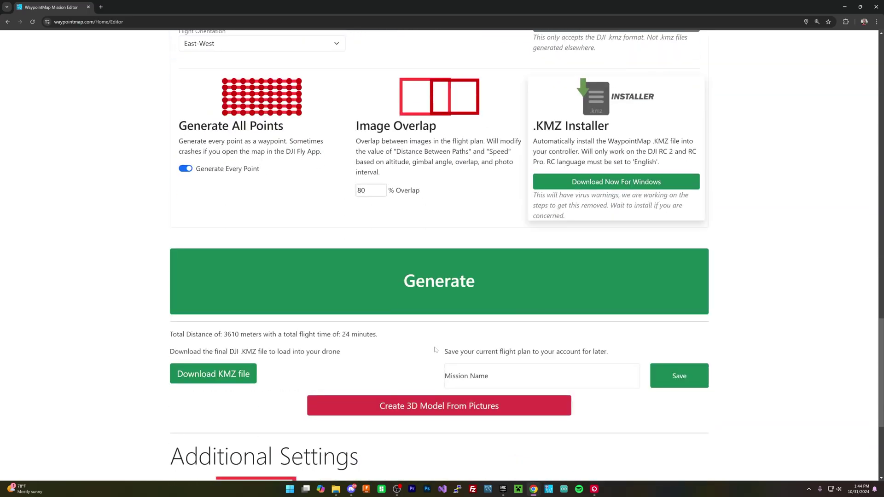
{"action": "left_click", "coordinate": [198, 374]}
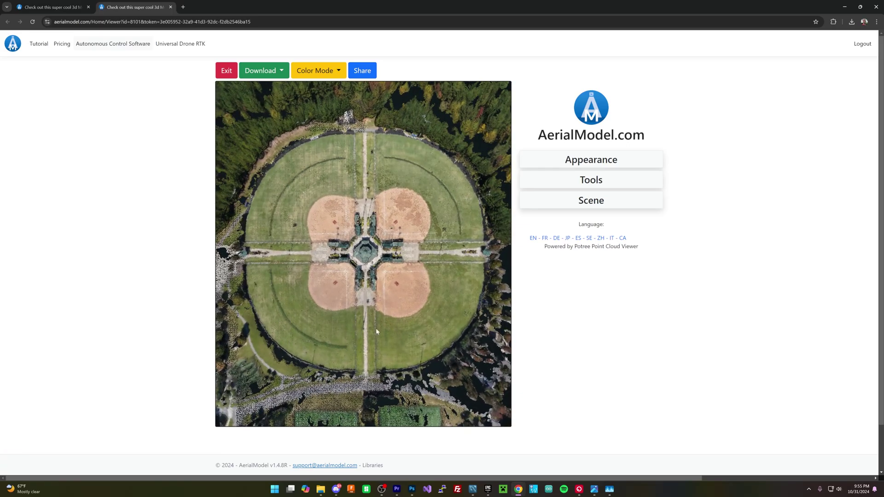
Step: Compare the two AerialModel point-cloud models of the ball fields, examining the central pavilion and surrounding fields in each
{"action": "left_click", "coordinate": [57, 5]}
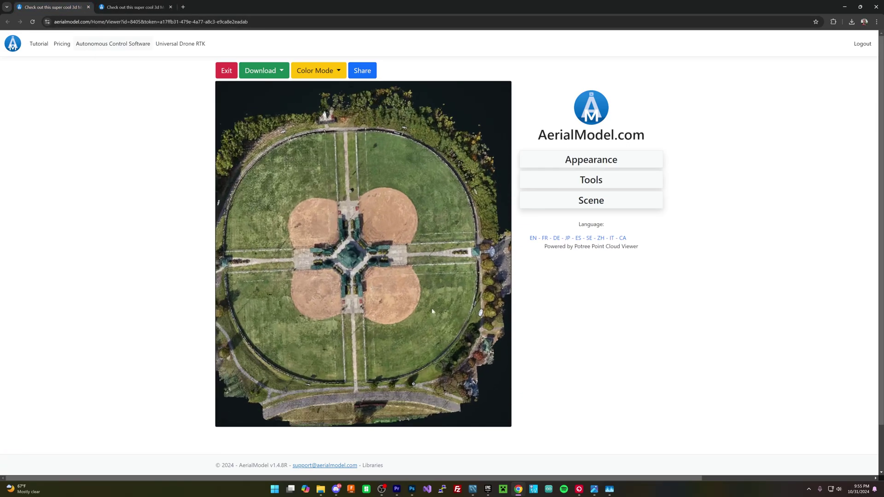
{"action": "scroll", "coordinate": [354, 279], "scroll_direction": "up", "scroll_amount": 3}
{"action": "scroll", "coordinate": [354, 279], "scroll_direction": "down", "scroll_amount": 5}
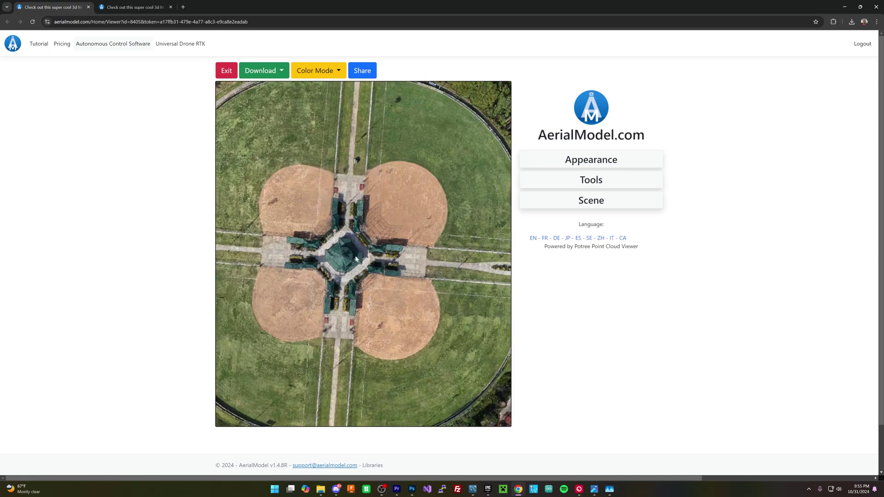
{"action": "scroll", "coordinate": [353, 279], "scroll_direction": "up", "scroll_amount": 2}
{"action": "scroll", "coordinate": [371, 156], "scroll_direction": "down", "scroll_amount": 2}
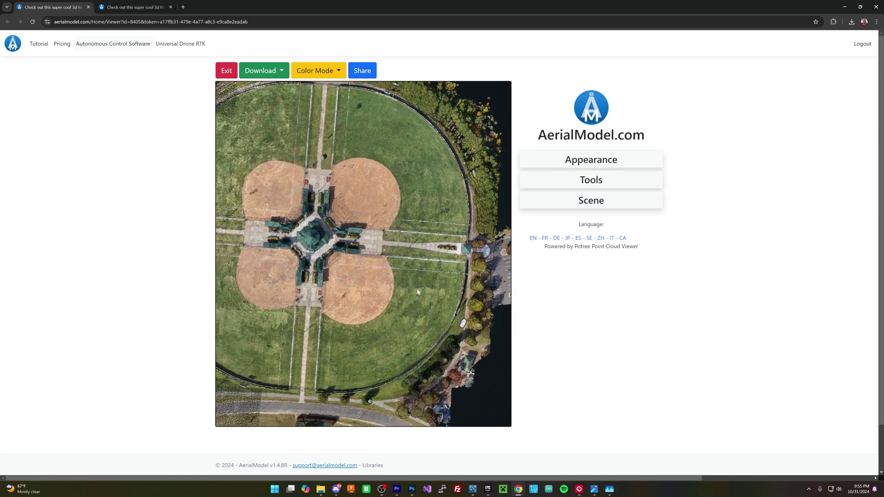
{"action": "left_click", "coordinate": [133, 6]}
{"action": "left_click", "coordinate": [68, 3]}
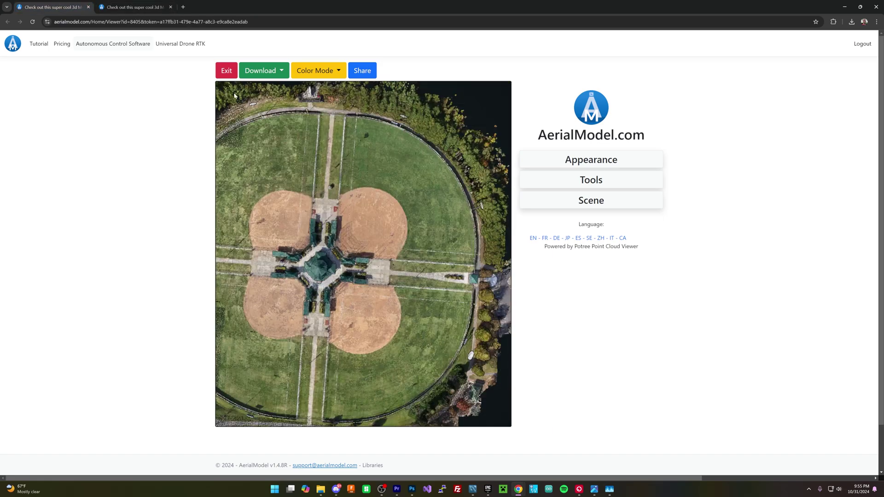
{"action": "left_click_drag", "start_coordinate": [311, 216], "coordinate": [348, 203]}
{"action": "left_click", "coordinate": [138, 7]}
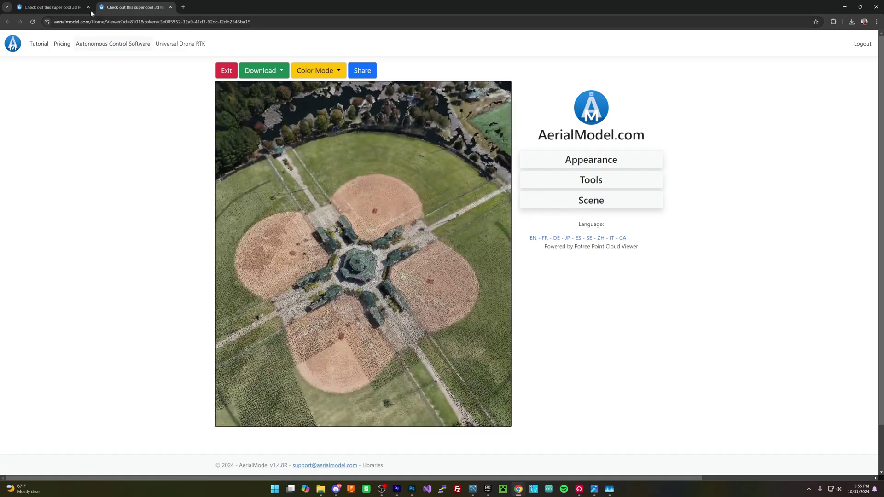
Step: Raise the point budget to 10,000,000 in the appearance settings of both 3D models
{"action": "left_click", "coordinate": [65, 10]}
{"action": "left_click", "coordinate": [588, 160]}
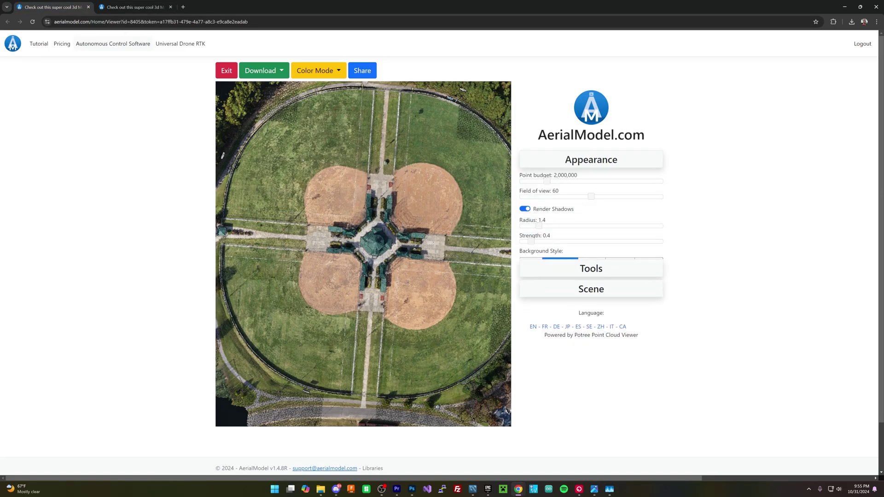
{"action": "left_click", "coordinate": [133, 7]}
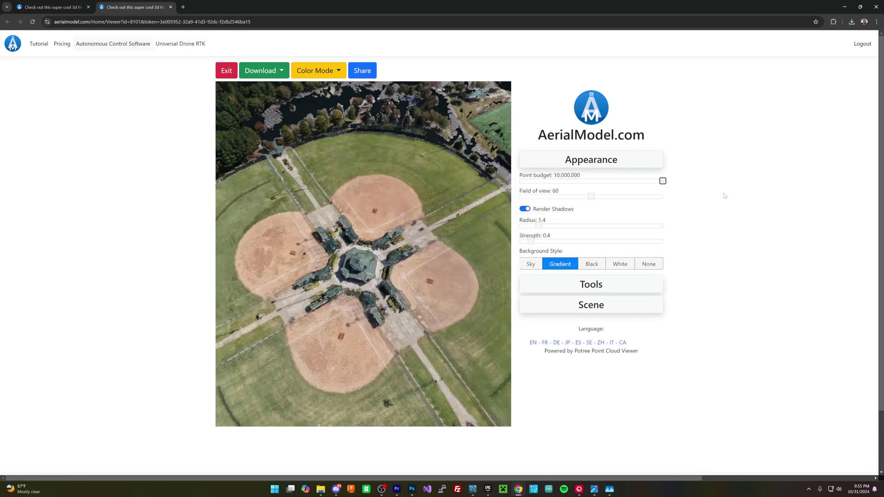
Step: Examine the pavilion and fields of the second model up close and from a low angle
{"action": "scroll", "coordinate": [387, 305], "scroll_direction": "up", "scroll_amount": 6}
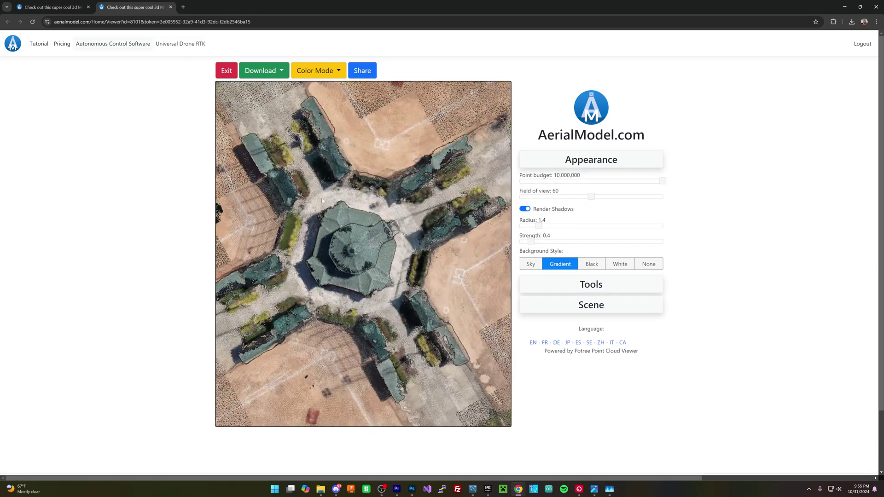
{"action": "left_click_drag", "start_coordinate": [322, 201], "coordinate": [369, 199]}
{"action": "scroll", "coordinate": [362, 288], "scroll_direction": "down", "scroll_amount": 8}
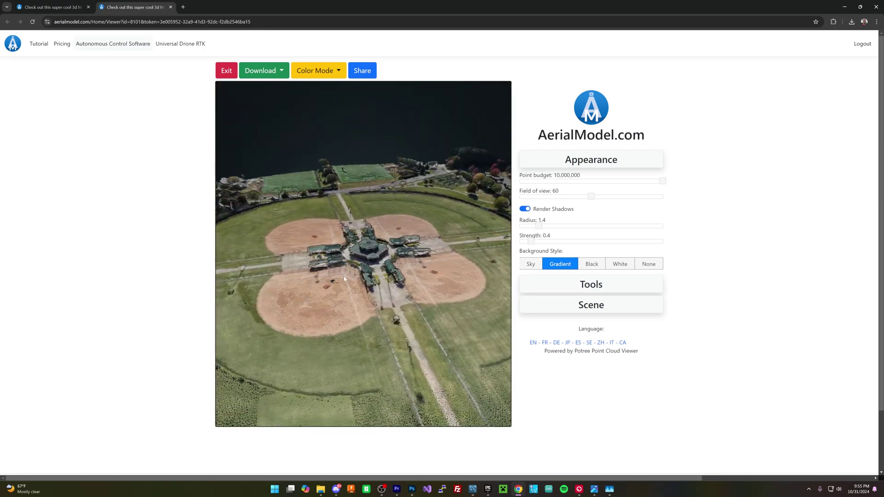
Step: Return to the first model and examine its pavilion roof and surrounding dugouts up close
{"action": "left_click", "coordinate": [64, 4]}
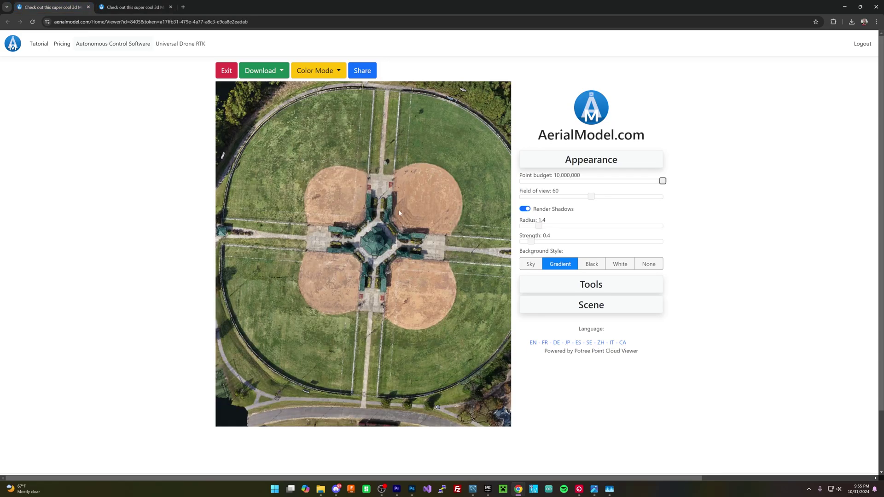
{"action": "scroll", "coordinate": [358, 262], "scroll_direction": "up", "scroll_amount": 6}
{"action": "left_click_drag", "start_coordinate": [359, 271], "coordinate": [377, 226]}
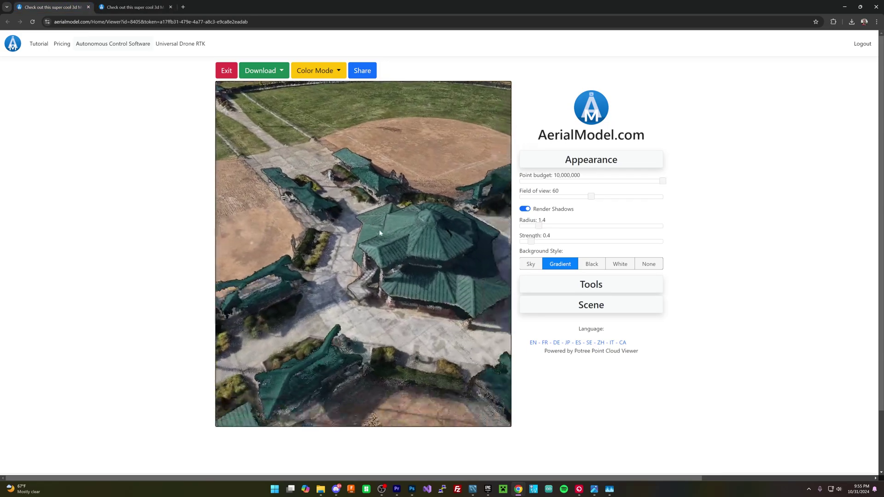
{"action": "scroll", "coordinate": [379, 231], "scroll_direction": "up", "scroll_amount": 10}
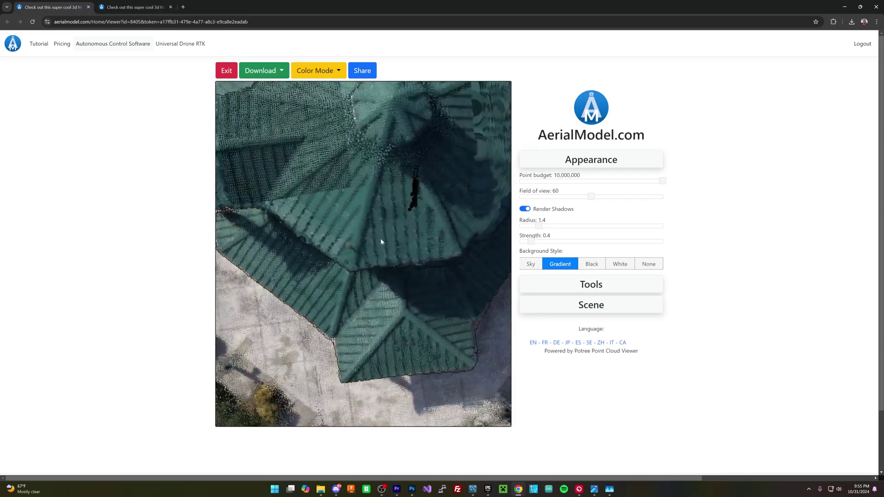
{"action": "scroll", "coordinate": [370, 270], "scroll_direction": "down", "scroll_amount": 10}
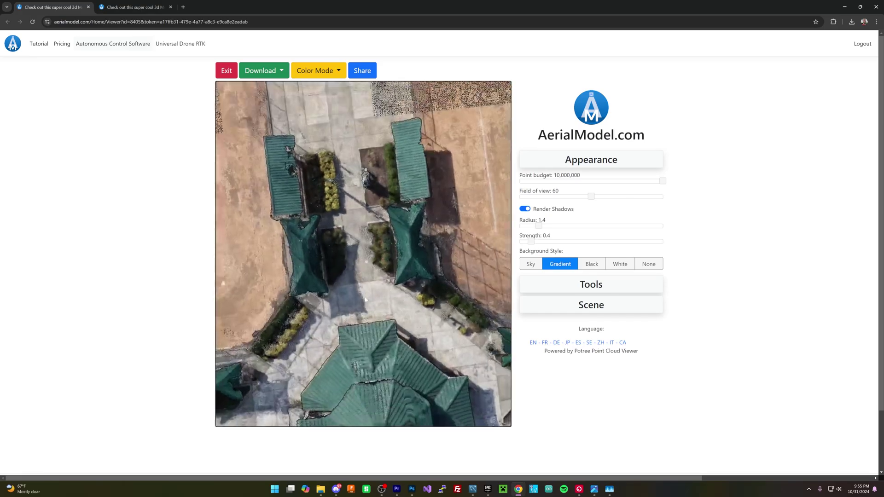
Step: Pull back from the first model's pavilion, then examine the second model's pavilion and four infields from above and at an angle
{"action": "scroll", "coordinate": [365, 299], "scroll_direction": "down", "scroll_amount": 4}
{"action": "left_click_drag", "start_coordinate": [365, 299], "coordinate": [327, 346]}
{"action": "left_click", "coordinate": [132, 5]}
{"action": "left_click_drag", "start_coordinate": [378, 322], "coordinate": [362, 329]}
{"action": "scroll", "coordinate": [382, 251], "scroll_direction": "up", "scroll_amount": 5}
{"action": "scroll", "coordinate": [362, 282], "scroll_direction": "down", "scroll_amount": 8}
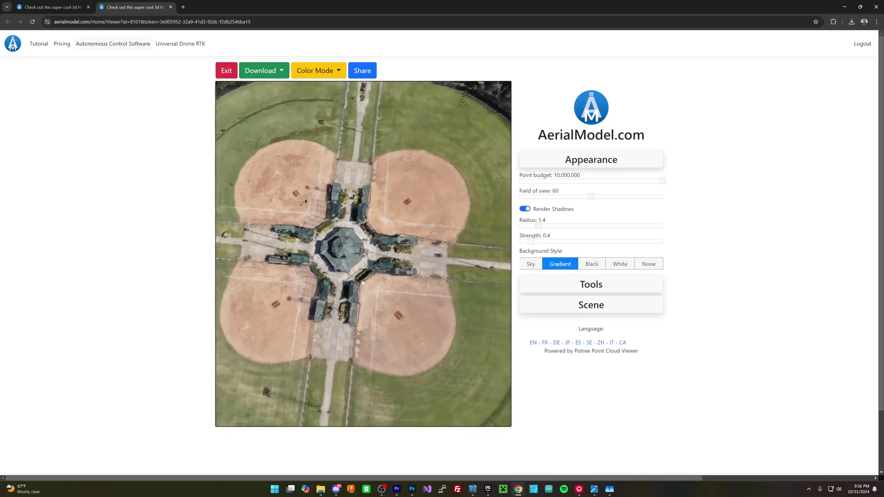
{"action": "scroll", "coordinate": [344, 220], "scroll_direction": "up", "scroll_amount": 3}
{"action": "scroll", "coordinate": [333, 208], "scroll_direction": "down", "scroll_amount": 5}
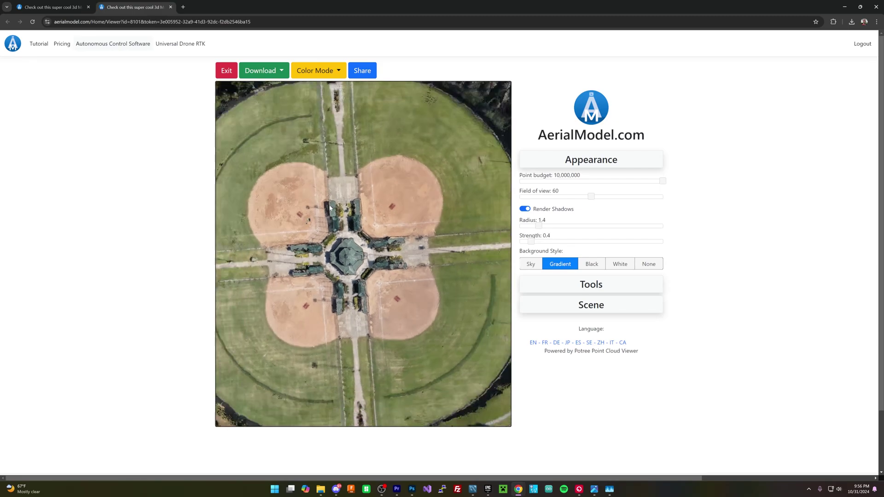
{"action": "left_click_drag", "start_coordinate": [333, 208], "coordinate": [371, 161]}
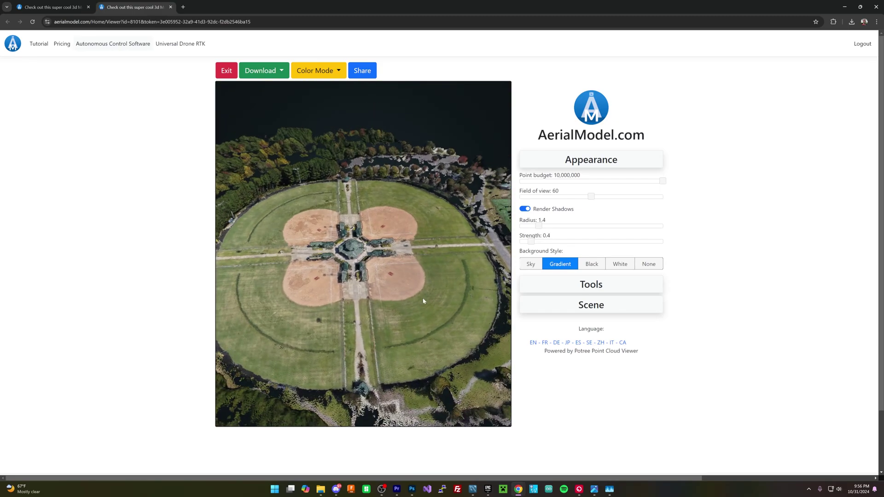
{"action": "scroll", "coordinate": [355, 283], "scroll_direction": "up", "scroll_amount": 5}
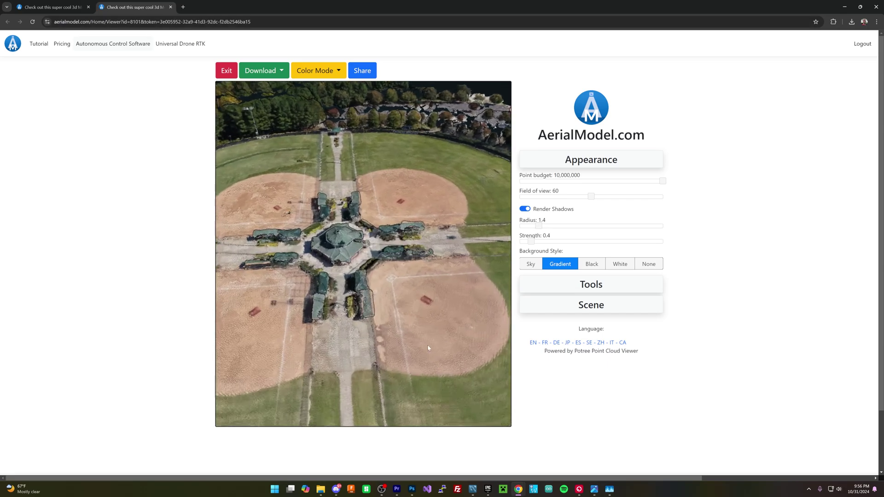
{"action": "left_click_drag", "start_coordinate": [410, 331], "coordinate": [378, 281]}
Step: Return to the first model and examine the pavilion roof, the walkway planters, the green dugout roofs and the perimeter trees
{"action": "left_click", "coordinate": [53, 7]}
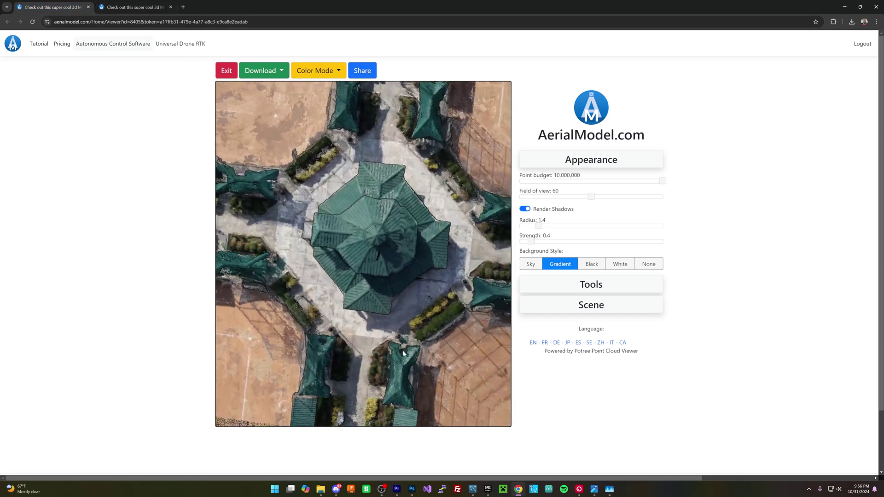
{"action": "scroll", "coordinate": [356, 384], "scroll_direction": "down", "scroll_amount": 3}
{"action": "scroll", "coordinate": [357, 385], "scroll_direction": "up", "scroll_amount": 3}
{"action": "left_click_drag", "start_coordinate": [356, 385], "coordinate": [345, 193]}
{"action": "scroll", "coordinate": [364, 299], "scroll_direction": "up", "scroll_amount": 4}
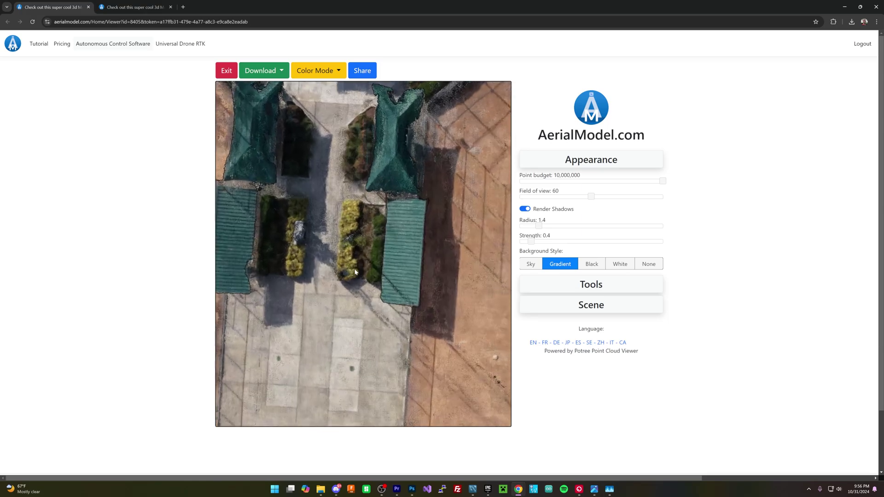
{"action": "left_click_drag", "start_coordinate": [359, 359], "coordinate": [199, 275]}
{"action": "scroll", "coordinate": [426, 323], "scroll_direction": "down", "scroll_amount": 3}
{"action": "scroll", "coordinate": [329, 295], "scroll_direction": "up", "scroll_amount": 2}
{"action": "right_click", "coordinate": [199, 274]}
{"action": "left_click_drag", "start_coordinate": [395, 258], "coordinate": [416, 270]}
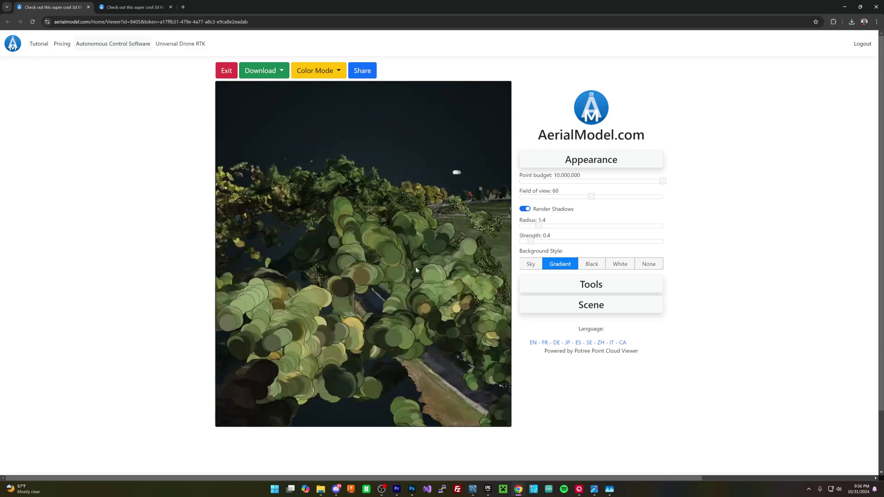
Step: Examine the first model's tree line, outfield fence and grass surface, then view the entire site from an angle
{"action": "scroll", "coordinate": [416, 270], "scroll_direction": "down", "scroll_amount": 5}
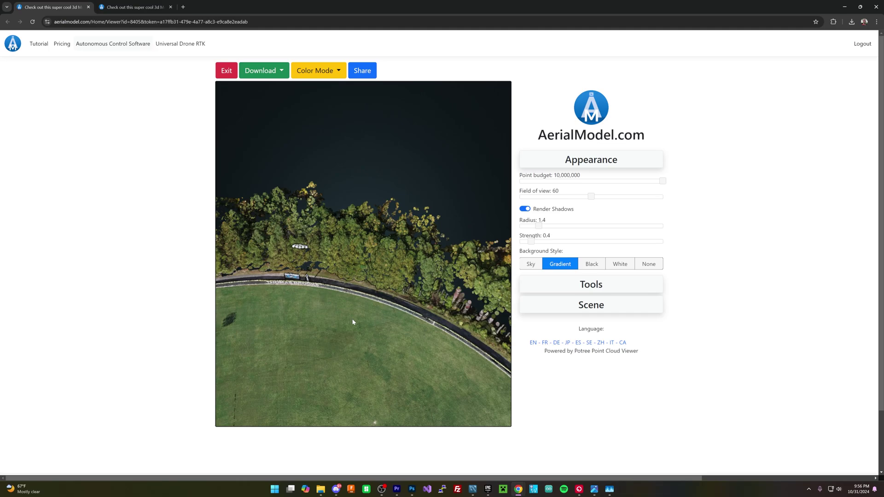
{"action": "left_click_drag", "start_coordinate": [353, 322], "coordinate": [355, 286]}
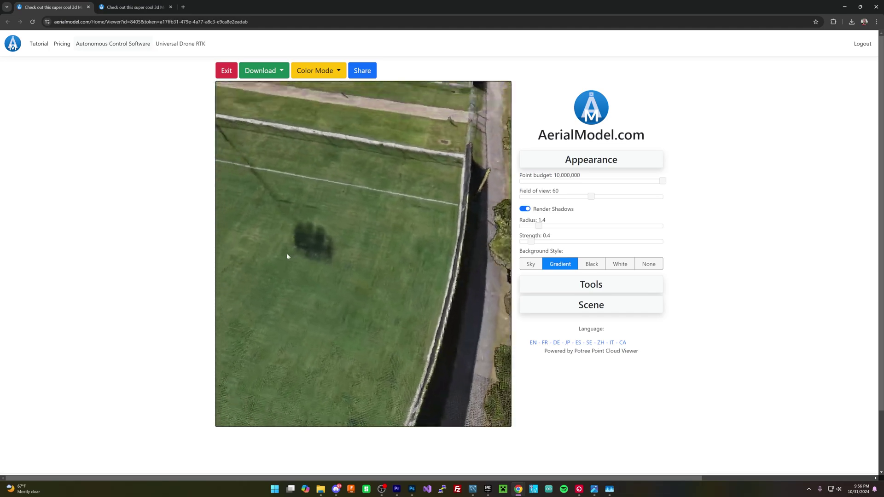
{"action": "left_click_drag", "start_coordinate": [275, 233], "coordinate": [369, 268]}
{"action": "scroll", "coordinate": [369, 268], "scroll_direction": "down", "scroll_amount": 3}
{"action": "scroll", "coordinate": [368, 340], "scroll_direction": "up", "scroll_amount": 5}
{"action": "left_click_drag", "start_coordinate": [371, 349], "coordinate": [371, 270]}
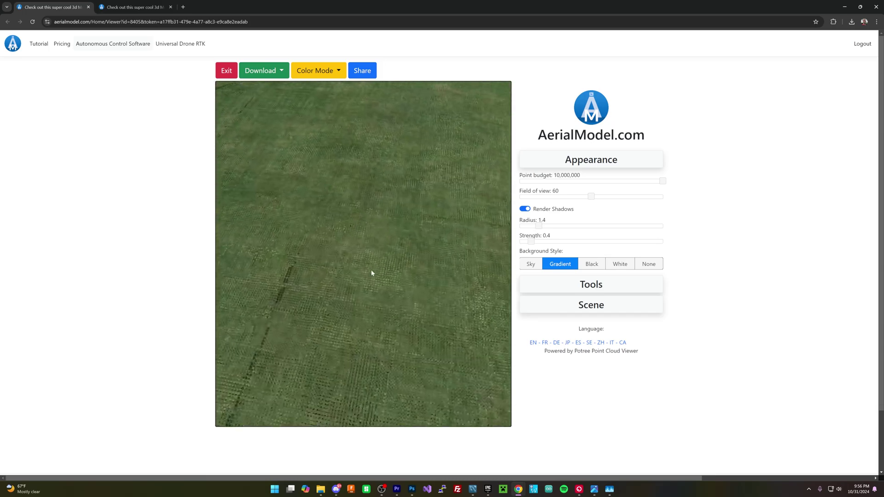
{"action": "scroll", "coordinate": [381, 263], "scroll_direction": "down", "scroll_amount": 5}
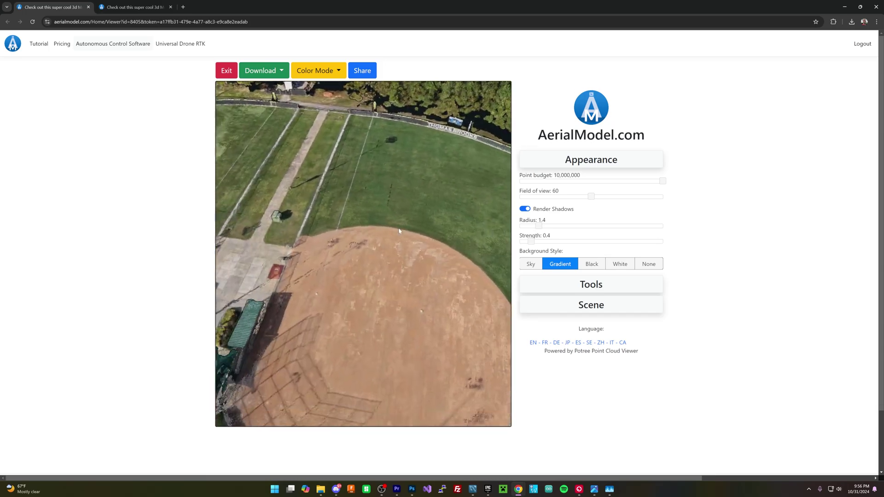
{"action": "left_click_drag", "start_coordinate": [399, 229], "coordinate": [362, 257]}
{"action": "scroll", "coordinate": [398, 279], "scroll_direction": "down", "scroll_amount": 6}
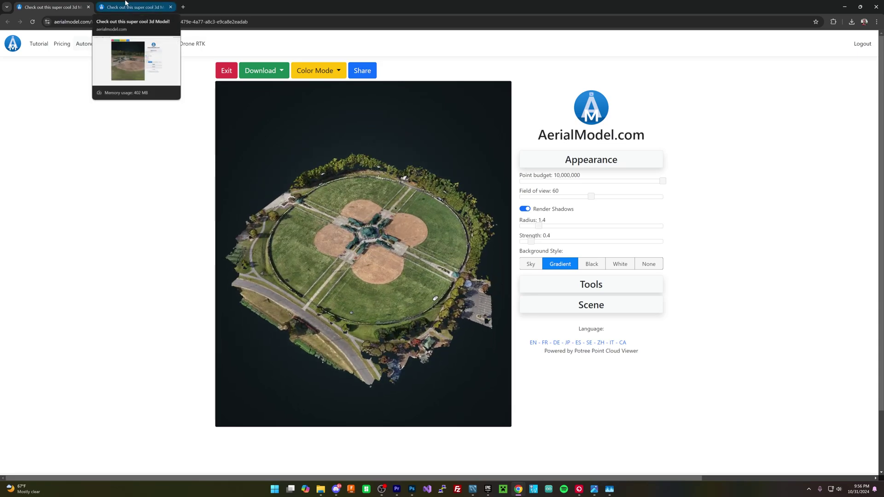
{"action": "left_click_drag", "start_coordinate": [231, 261], "coordinate": [385, 155]}
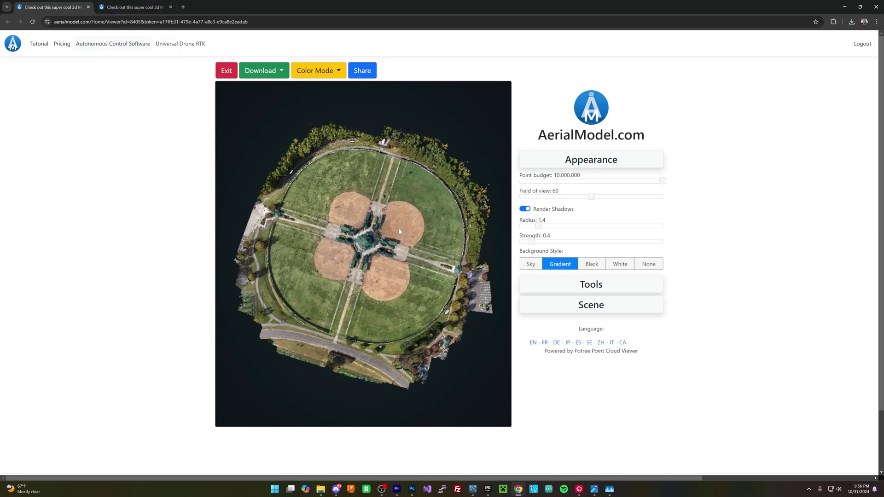
Step: Compare overviews of the entire ball-field complex by alternating between the second and first models, including infield detail
{"action": "left_click", "coordinate": [133, 10]}
{"action": "left_click_drag", "start_coordinate": [429, 205], "coordinate": [413, 215]}
{"action": "scroll", "coordinate": [430, 314], "scroll_direction": "down", "scroll_amount": 5}
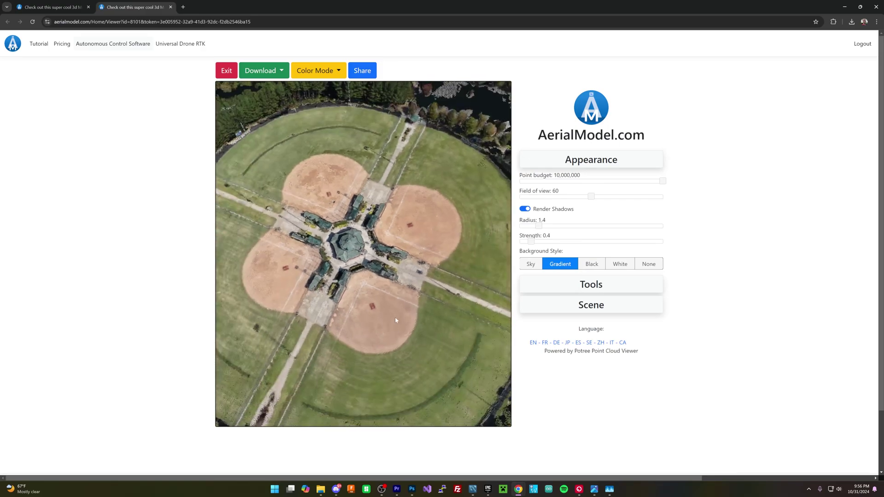
{"action": "left_click", "coordinate": [60, 5]}
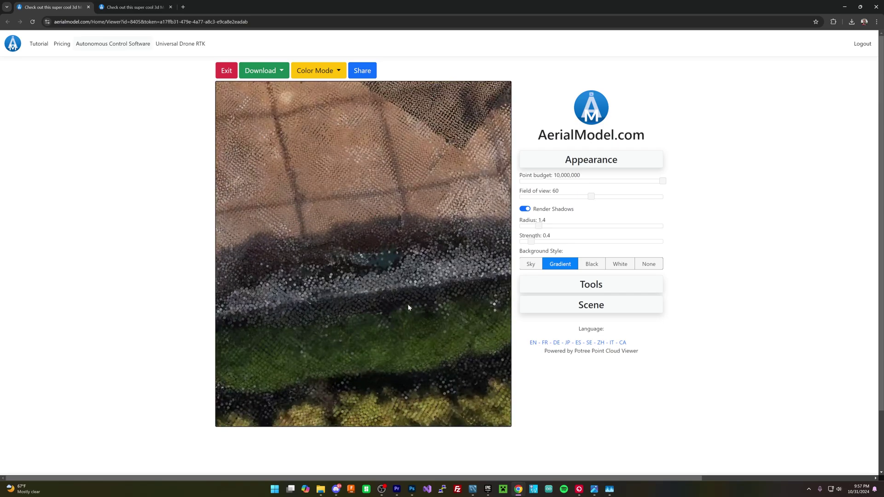
{"action": "left_click_drag", "start_coordinate": [408, 308], "coordinate": [393, 281]}
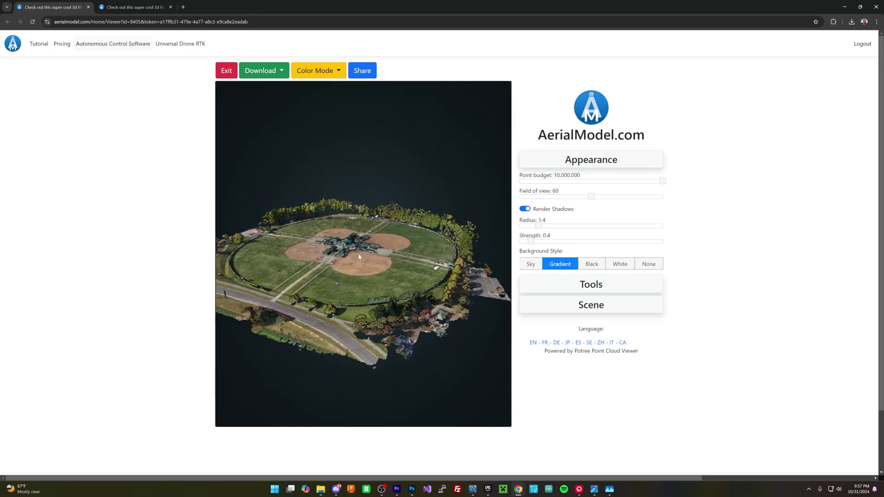
{"action": "left_click", "coordinate": [125, 8]}
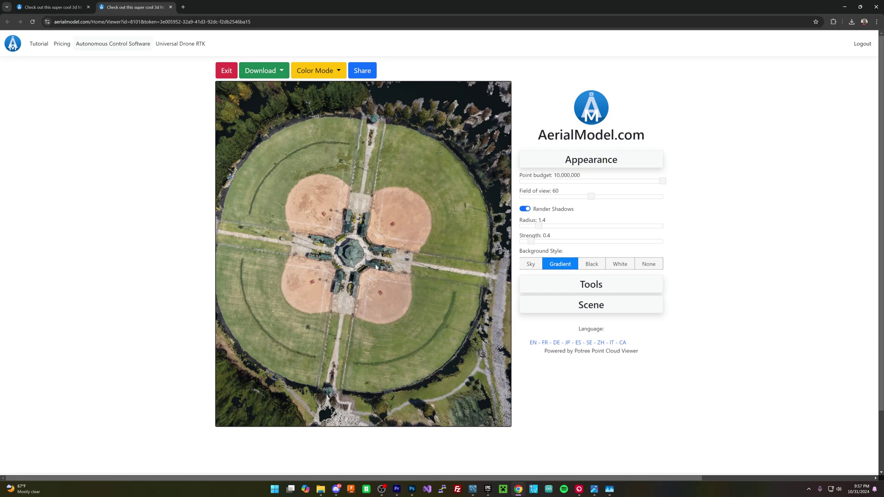
{"action": "left_click_drag", "start_coordinate": [375, 266], "coordinate": [424, 198]}
{"action": "scroll", "coordinate": [370, 291], "scroll_direction": "up", "scroll_amount": 8}
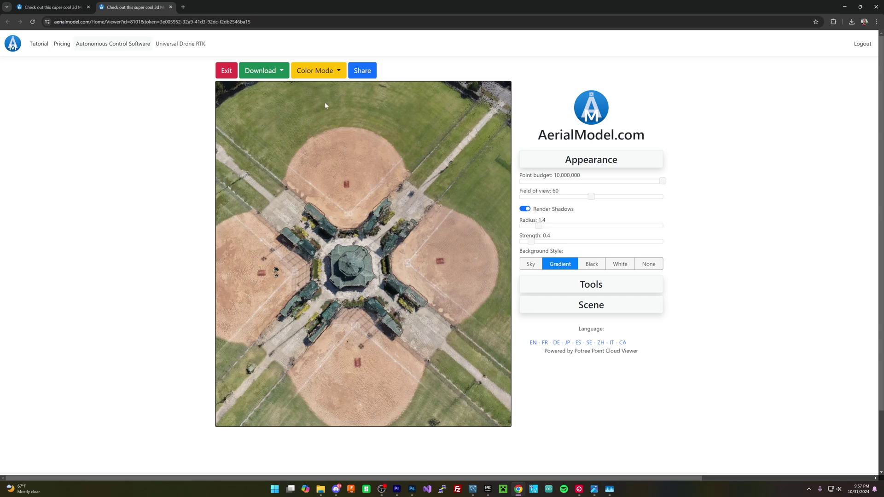
{"action": "left_click", "coordinate": [52, 8]}
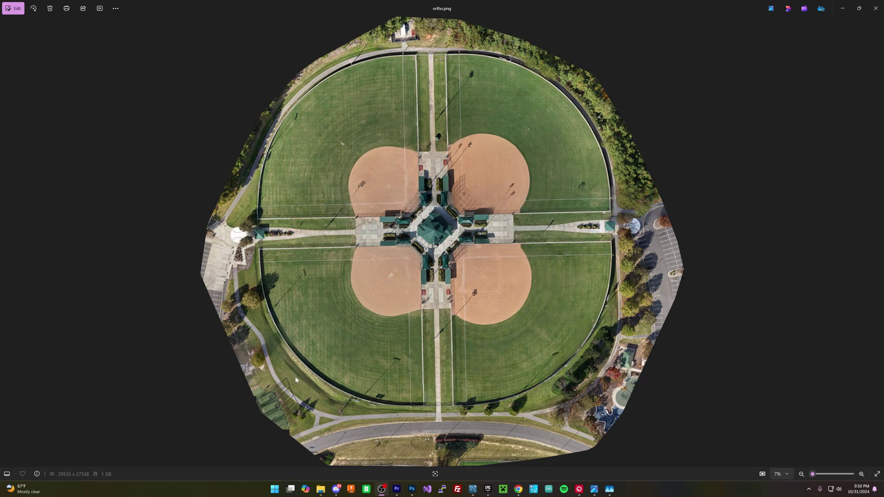
Step: Switch to the Photos app and examine the ball fields, central pavilion and outfields across the ortho.png orthomosaic
{"action": "scroll", "coordinate": [538, 198], "scroll_direction": "up", "scroll_amount": 3}
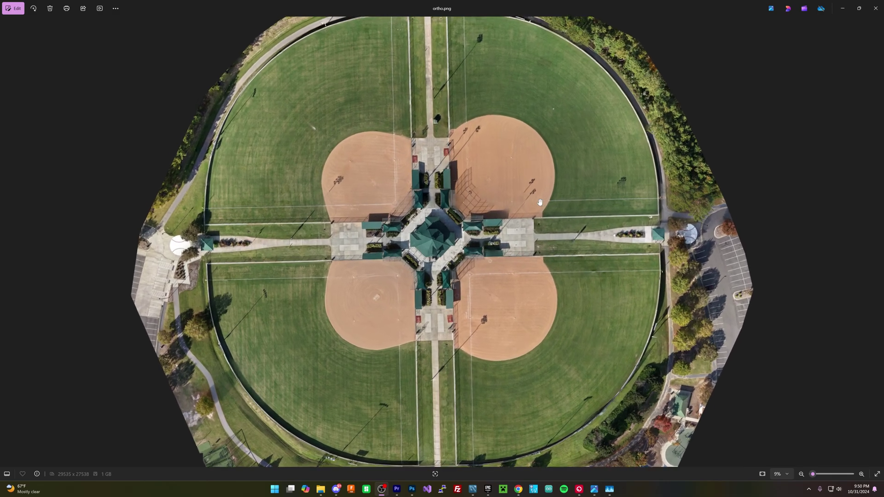
{"action": "scroll", "coordinate": [539, 195], "scroll_direction": "up", "scroll_amount": 3}
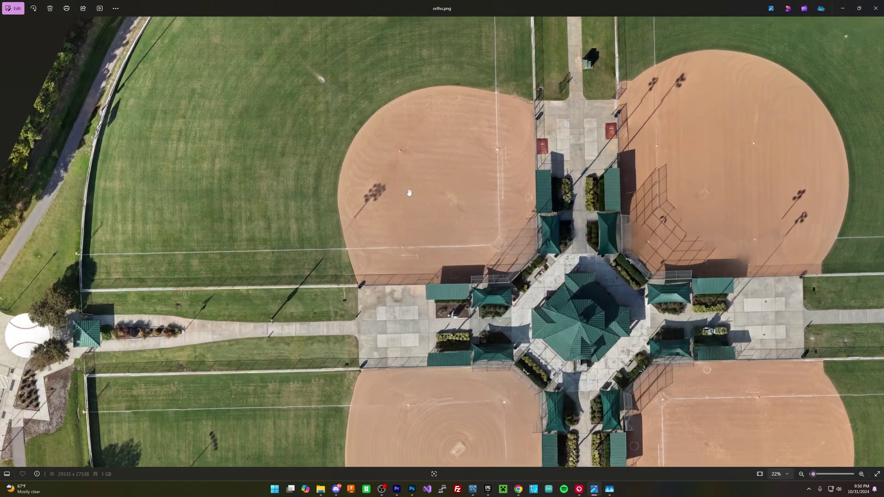
{"action": "left_click_drag", "start_coordinate": [408, 192], "coordinate": [348, 344]}
{"action": "left_click_drag", "start_coordinate": [524, 238], "coordinate": [401, 137]}
{"action": "left_click_drag", "start_coordinate": [566, 251], "coordinate": [516, 48]}
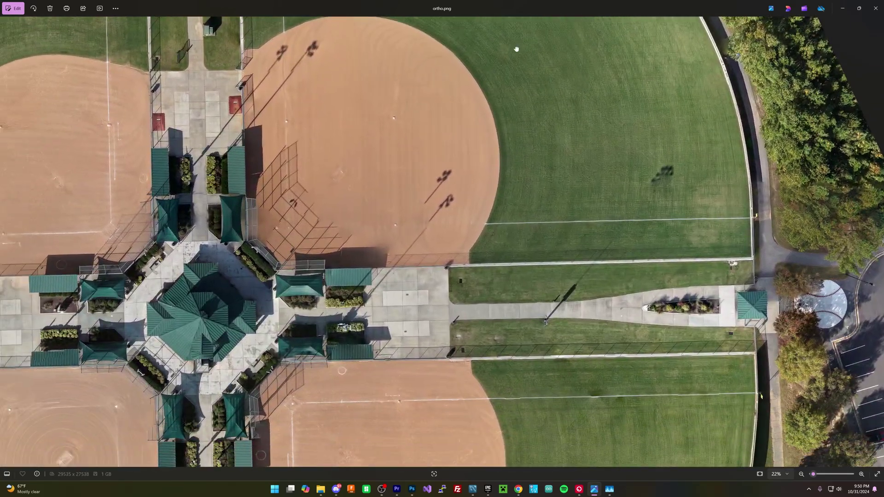
{"action": "left_click_drag", "start_coordinate": [598, 183], "coordinate": [733, 60]}
{"action": "left_click_drag", "start_coordinate": [518, 187], "coordinate": [663, 21]}
{"action": "left_click_drag", "start_coordinate": [488, 213], "coordinate": [497, 382]}
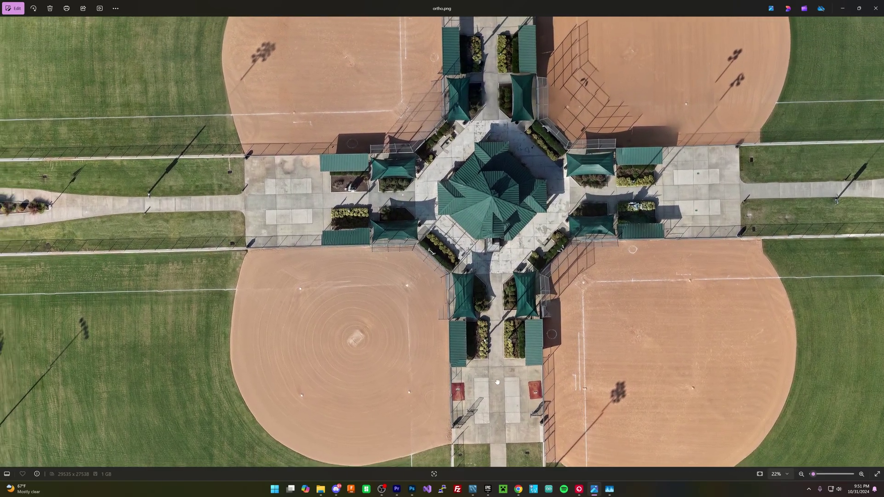
{"action": "scroll", "coordinate": [498, 382], "scroll_direction": "down", "scroll_amount": 8}
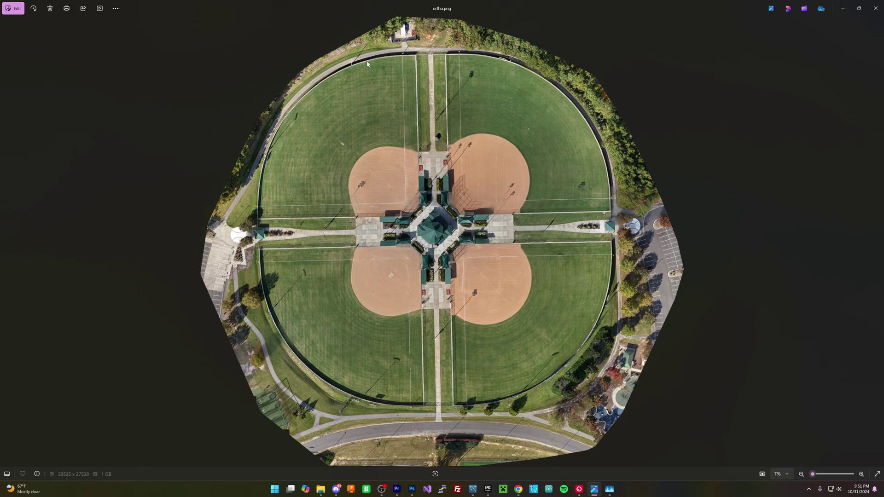
Step: Inspect the hedges, shade canopy and nearby paving in ortho.png at high magnification
{"action": "scroll", "coordinate": [451, 317], "scroll_direction": "up", "scroll_amount": 5}
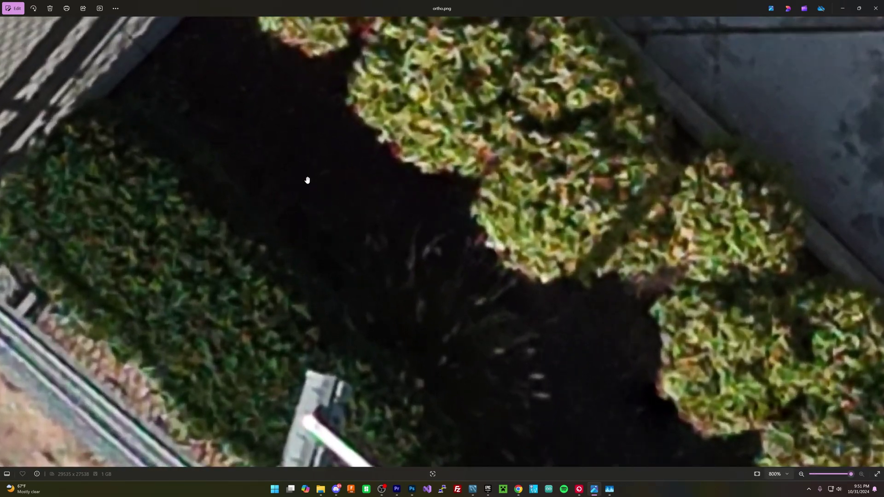
{"action": "left_click_drag", "start_coordinate": [307, 179], "coordinate": [393, 287]}
{"action": "left_click_drag", "start_coordinate": [433, 235], "coordinate": [655, 208]}
{"action": "scroll", "coordinate": [410, 202], "scroll_direction": "down", "scroll_amount": 2}
{"action": "left_click_drag", "start_coordinate": [368, 170], "coordinate": [446, 283]}
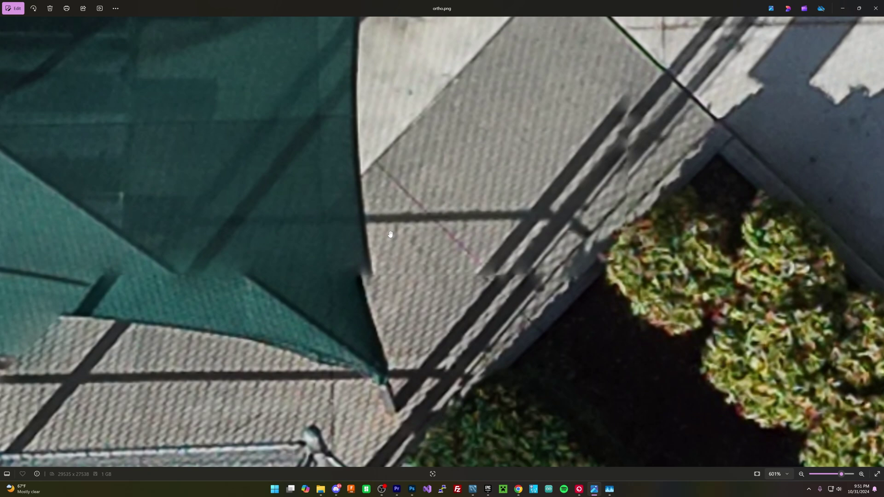
{"action": "scroll", "coordinate": [390, 234], "scroll_direction": "down", "scroll_amount": 5}
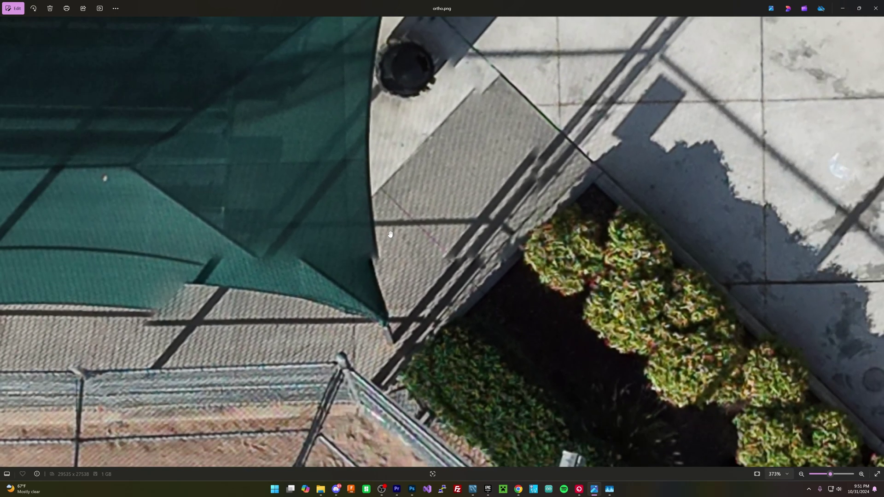
{"action": "left_click_drag", "start_coordinate": [379, 173], "coordinate": [440, 258]}
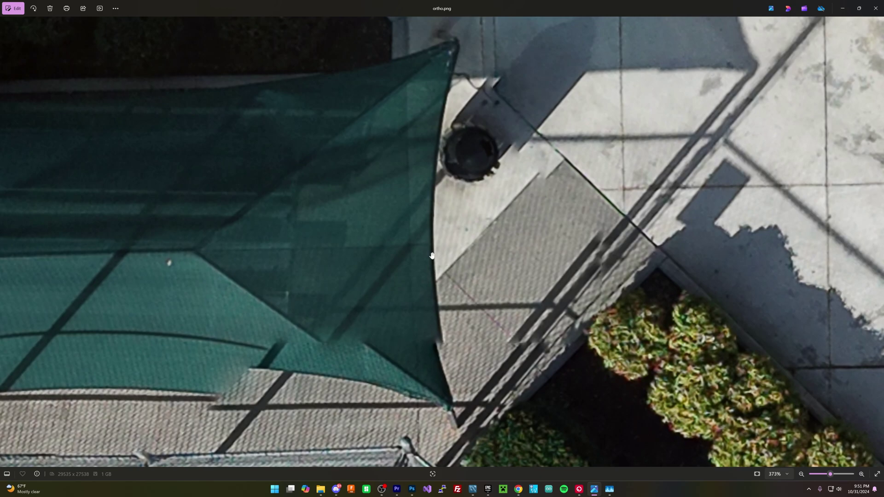
{"action": "scroll", "coordinate": [410, 252], "scroll_direction": "down", "scroll_amount": 4}
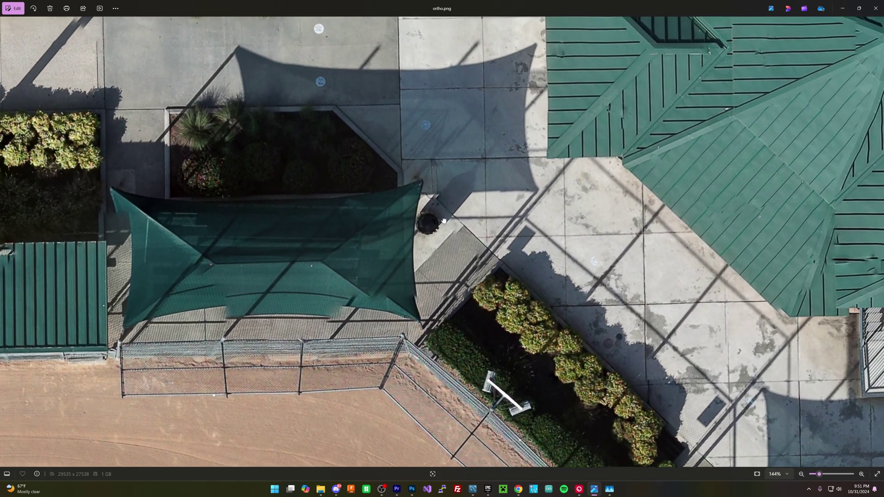
Step: Survey the shade canopy and pavilion surroundings in ortho.png, then the two adjoining infields at a wider scale
{"action": "left_click_drag", "start_coordinate": [444, 221], "coordinate": [426, 322]}
{"action": "left_click_drag", "start_coordinate": [499, 199], "coordinate": [470, 350]}
{"action": "left_click_drag", "start_coordinate": [311, 215], "coordinate": [483, 276]}
{"action": "left_click_drag", "start_coordinate": [368, 180], "coordinate": [523, 311]}
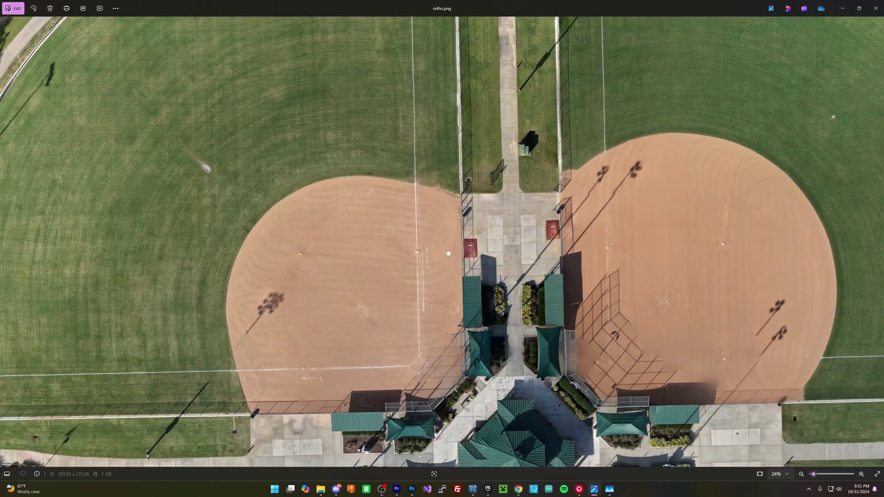
{"action": "left_click_drag", "start_coordinate": [448, 254], "coordinate": [481, 175]}
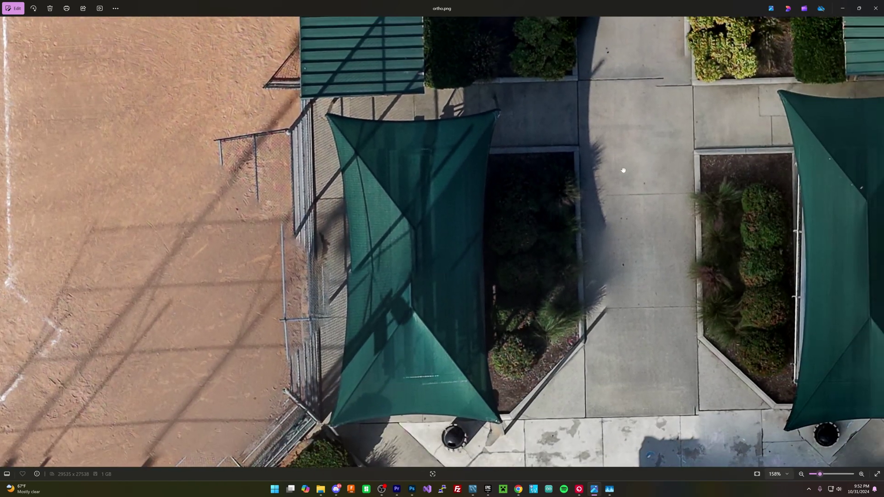
Step: Inspect the green metal dugout roof and adjacent planter in ortho.png up close, then review the surrounding infields
{"action": "left_click_drag", "start_coordinate": [531, 86], "coordinate": [485, 302]}
{"action": "scroll", "coordinate": [485, 302], "scroll_direction": "up", "scroll_amount": 4}
{"action": "scroll", "coordinate": [485, 302], "scroll_direction": "down", "scroll_amount": 1}
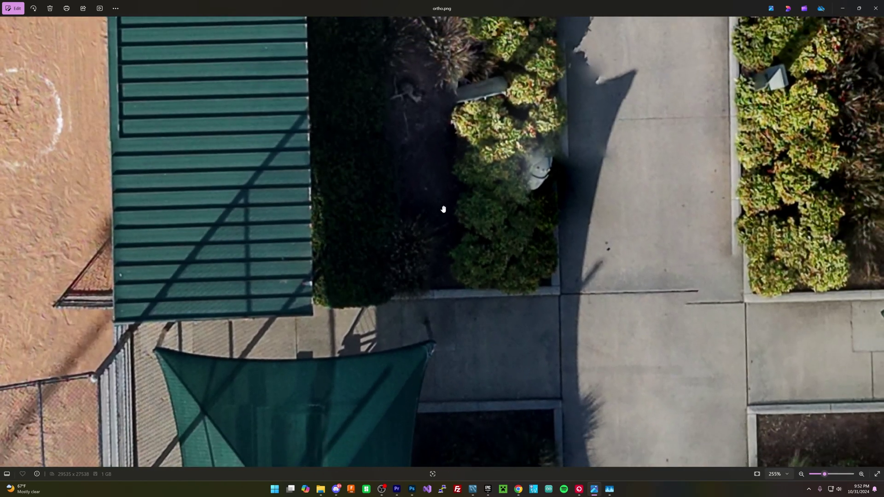
{"action": "scroll", "coordinate": [419, 183], "scroll_direction": "up", "scroll_amount": 4}
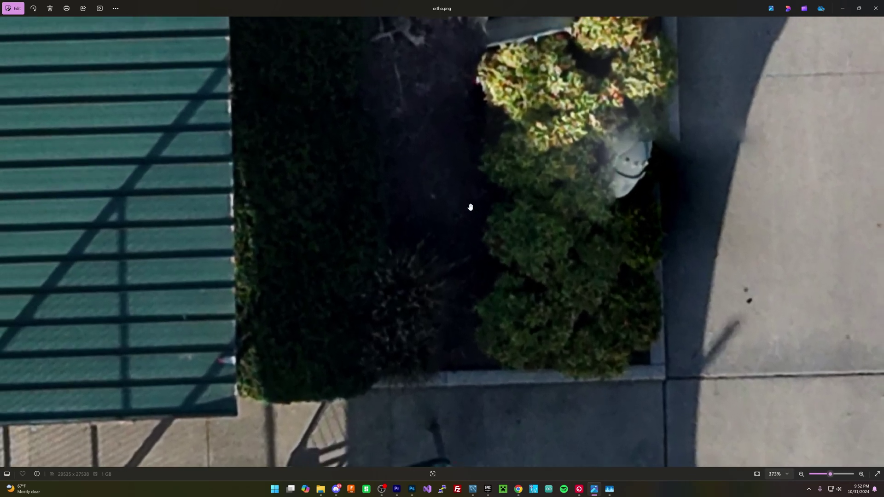
{"action": "scroll", "coordinate": [472, 205], "scroll_direction": "down", "scroll_amount": 8}
{"action": "scroll", "coordinate": [470, 207], "scroll_direction": "down", "scroll_amount": 6}
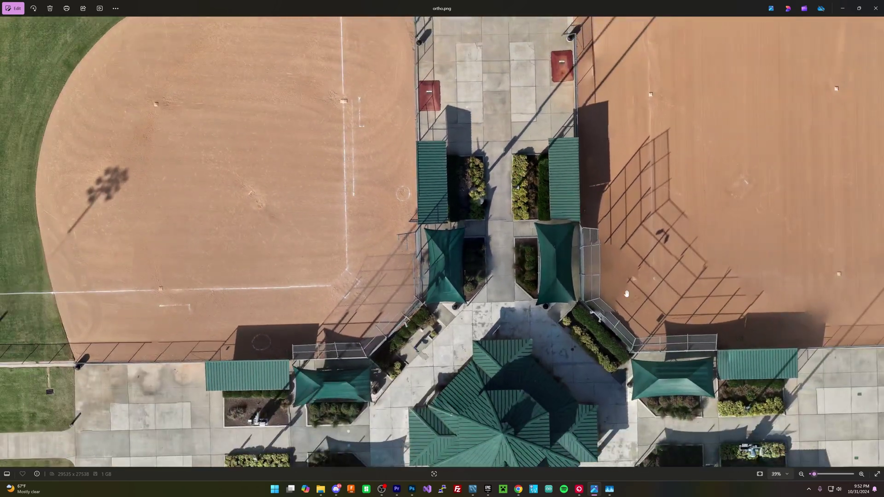
{"action": "scroll", "coordinate": [445, 173], "scroll_direction": "up", "scroll_amount": 4}
{"action": "scroll", "coordinate": [445, 172], "scroll_direction": "up", "scroll_amount": 15}
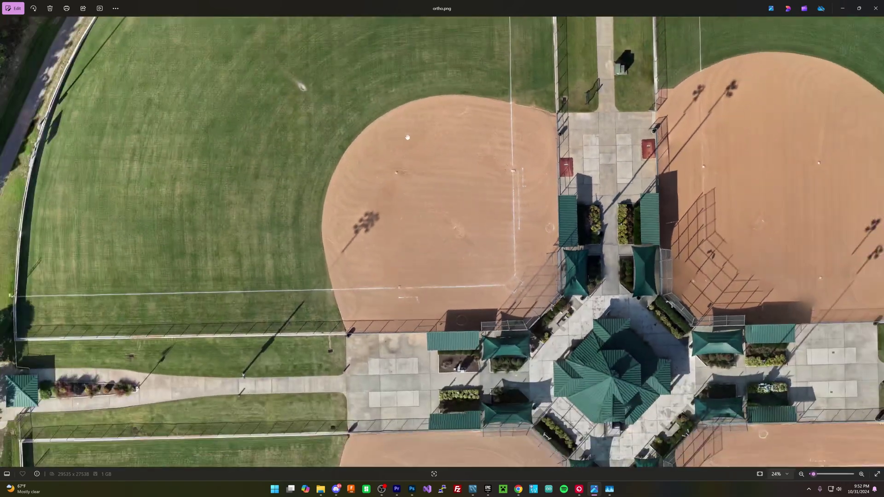
Step: Examine the outfield's curved outer edge in ortho.png, then inspect the shaded walking path and bordering vegetation at high magnification
{"action": "left_click_drag", "start_coordinate": [407, 137], "coordinate": [584, 349]}
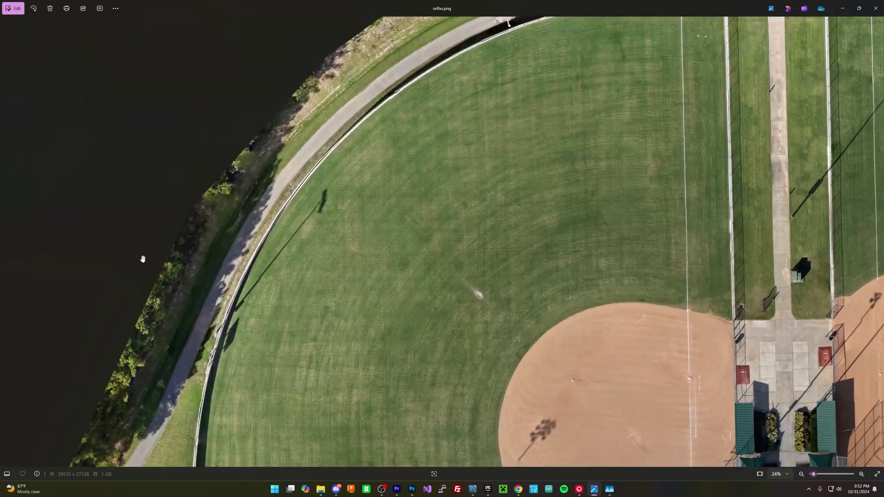
{"action": "scroll", "coordinate": [259, 305], "scroll_direction": "up", "scroll_amount": 16}
{"action": "scroll", "coordinate": [282, 293], "scroll_direction": "up", "scroll_amount": 5}
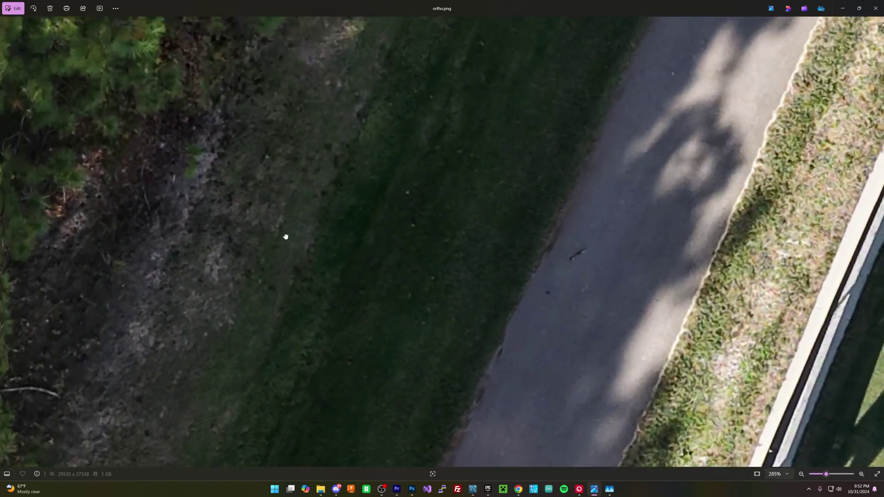
{"action": "left_click_drag", "start_coordinate": [285, 236], "coordinate": [246, 317]}
{"action": "left_click_drag", "start_coordinate": [323, 142], "coordinate": [233, 407]}
{"action": "left_click_drag", "start_coordinate": [263, 222], "coordinate": [358, 385]}
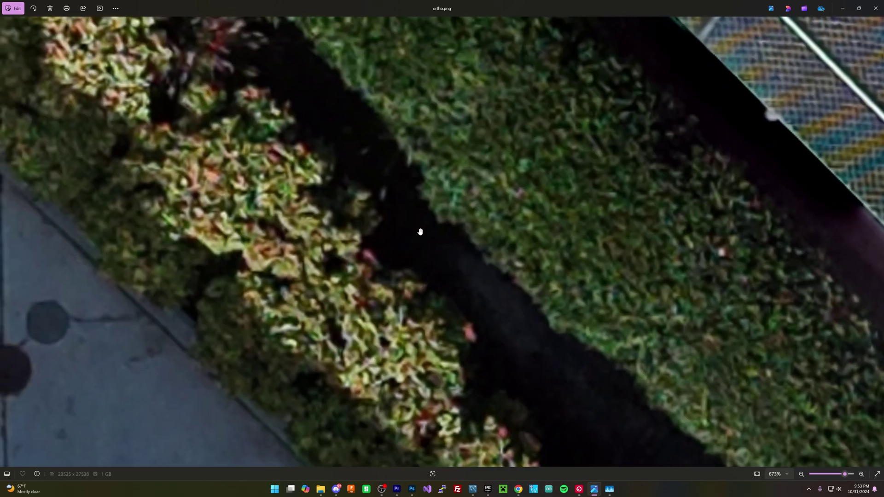
Step: Review the flowering hedge and adjacent paving in ortho.png, then the shade canopies and dugout roofs around the walkways
{"action": "scroll", "coordinate": [502, 226], "scroll_direction": "down", "scroll_amount": 10}
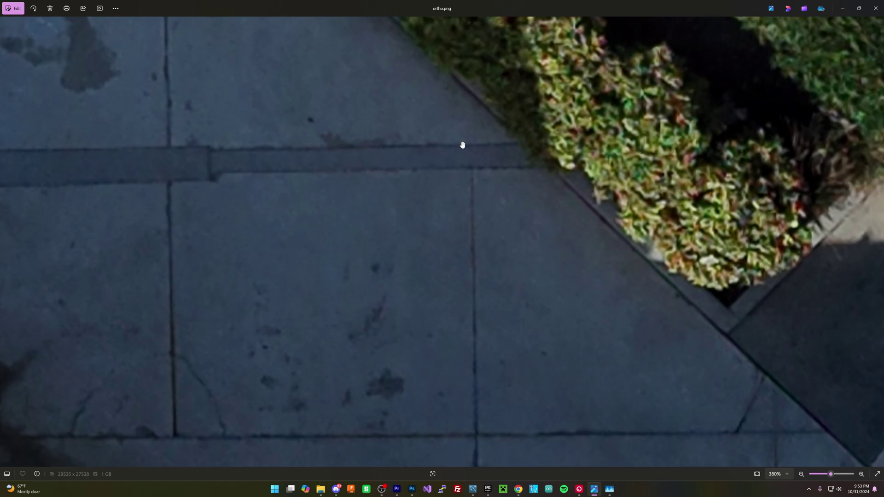
{"action": "scroll", "coordinate": [625, 296], "scroll_direction": "down", "scroll_amount": 7}
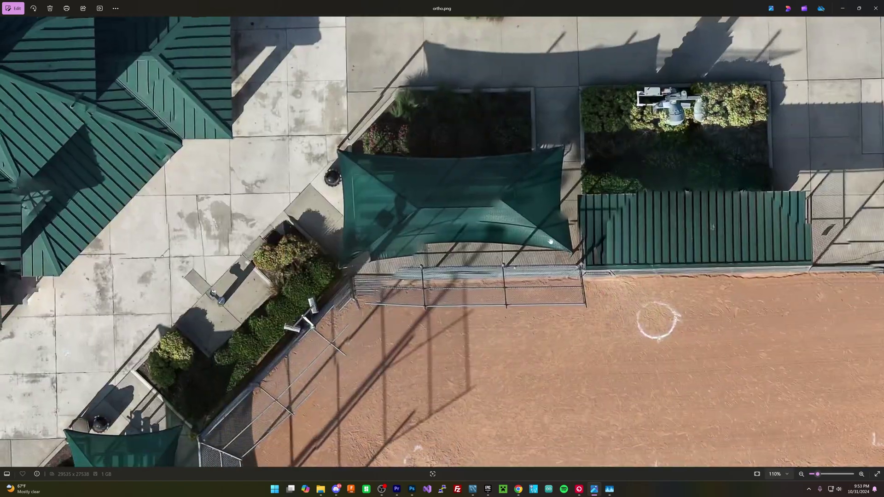
{"action": "scroll", "coordinate": [450, 237], "scroll_direction": "up", "scroll_amount": 12}
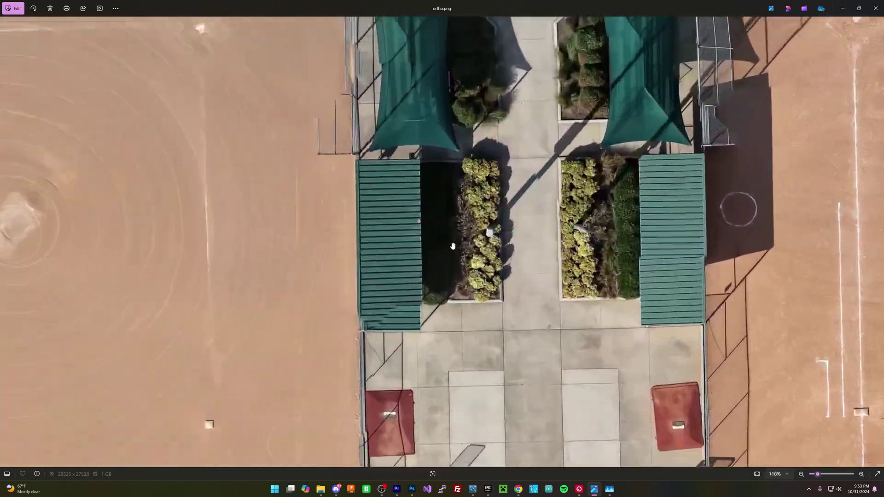